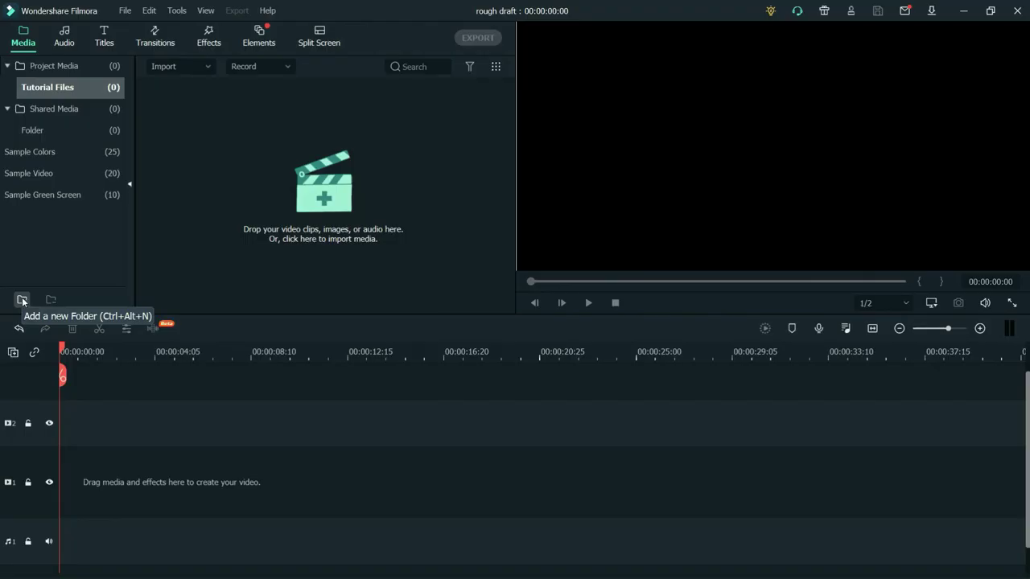
- Add a new folder under Project Media and name it with the creator's name
{"action": "left_click", "coordinate": [23, 300]}
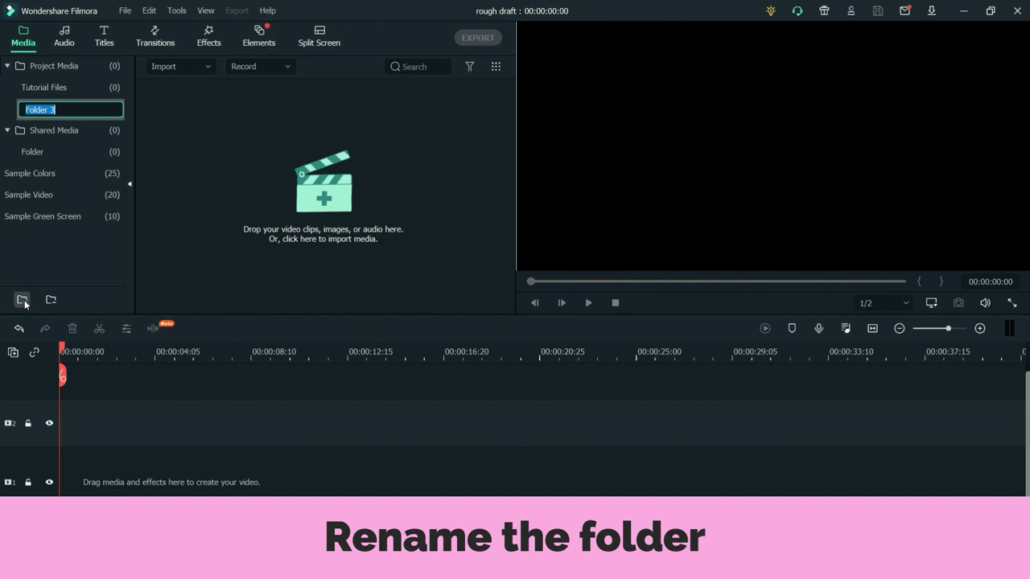
{"action": "type", "text": "Britx Sui"}
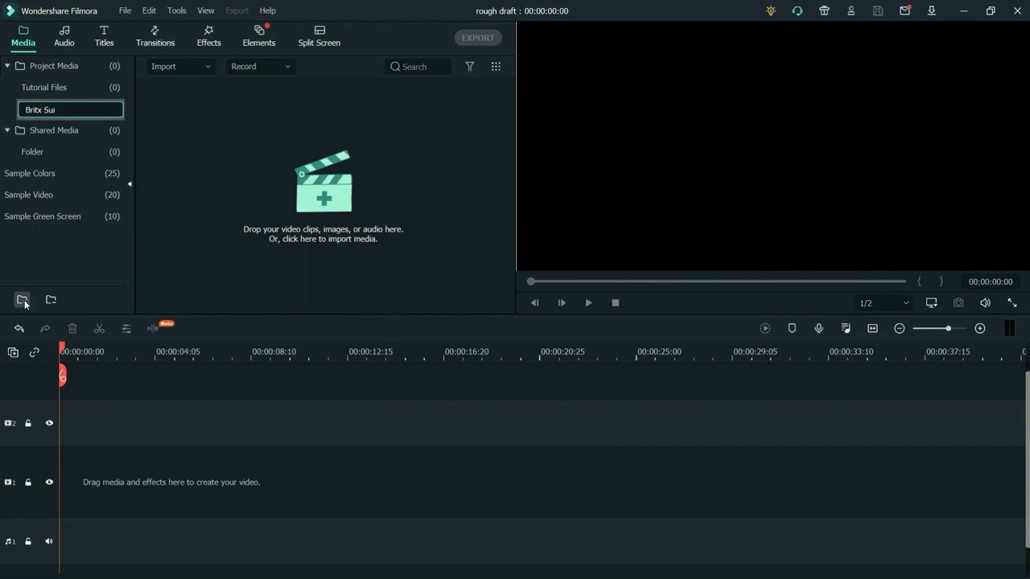
{"action": "key", "text": "Return"}
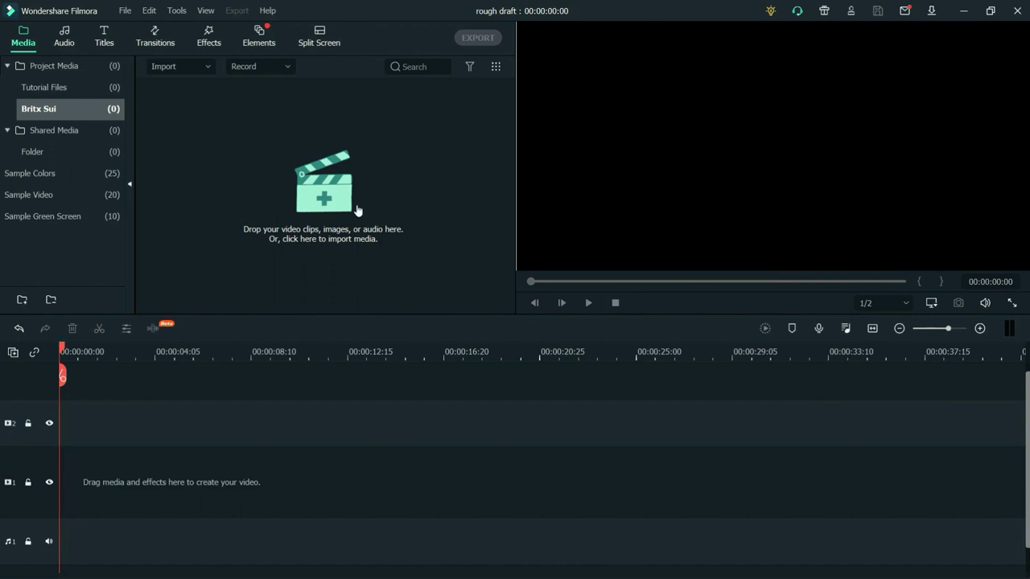
- Import the INTRO VIDEO media file from the Tutorial folder on the Desktop into the new folder
{"action": "left_click", "coordinate": [131, 11]}
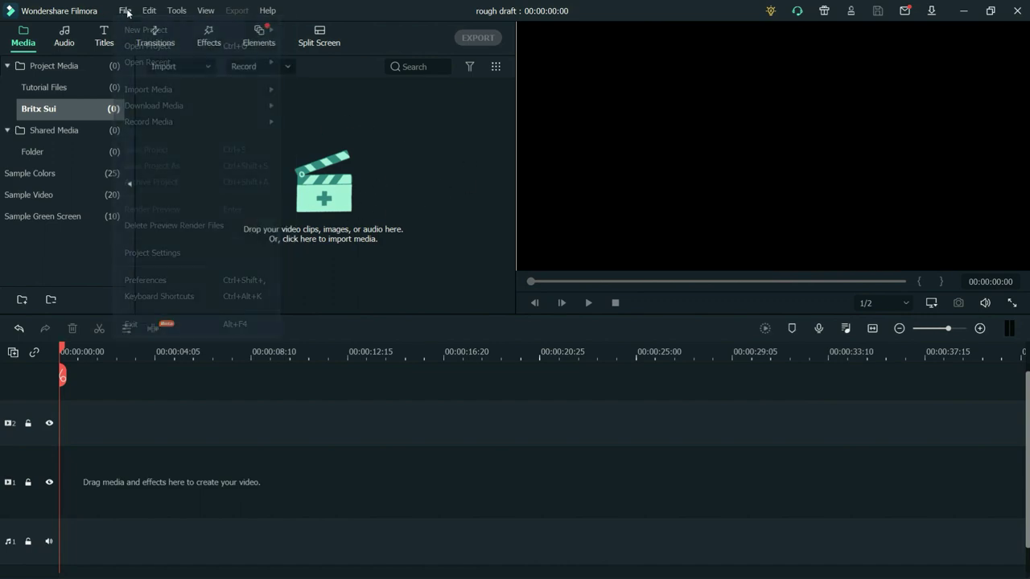
{"action": "left_click", "coordinate": [131, 86]}
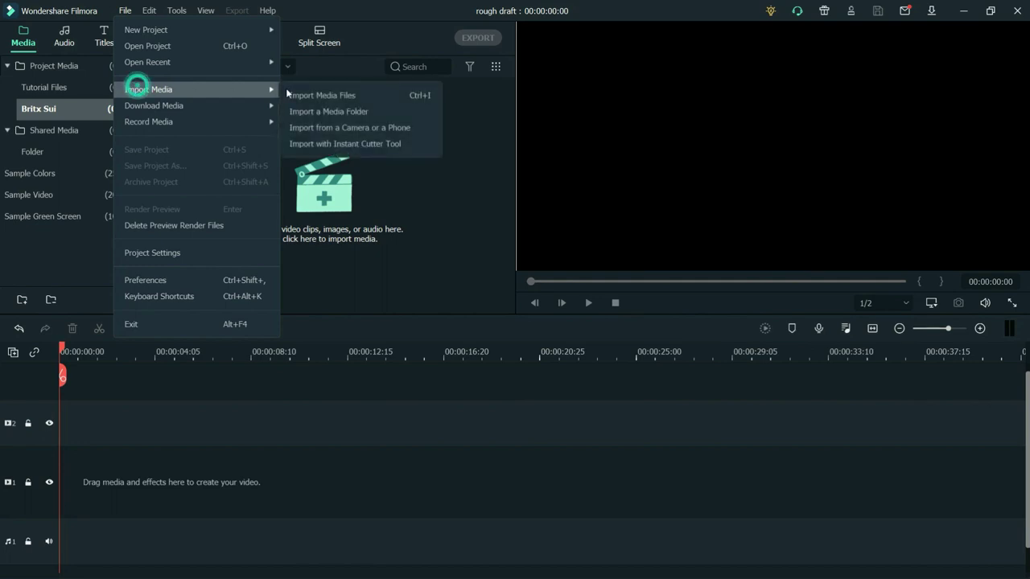
{"action": "left_click", "coordinate": [291, 97]}
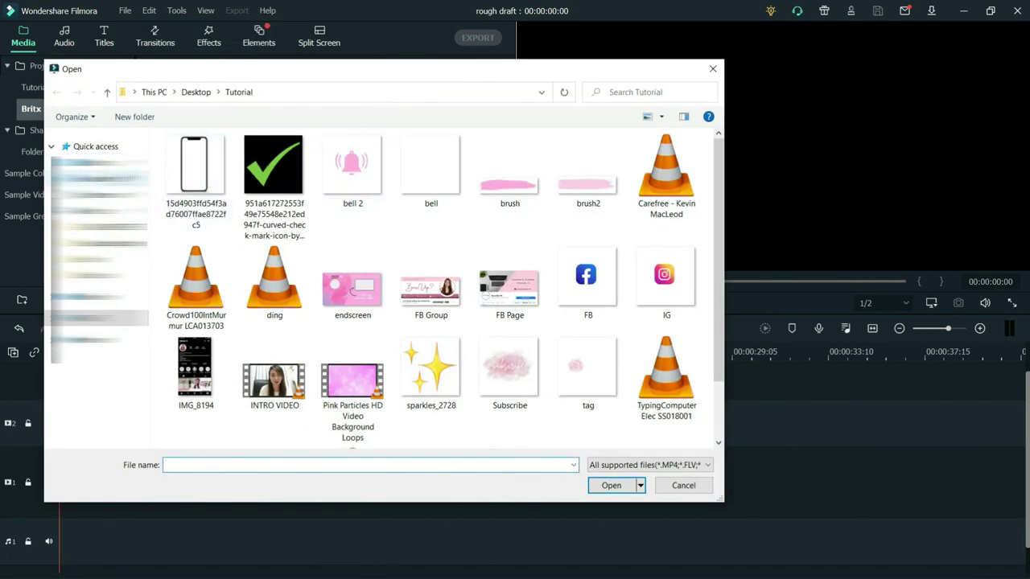
{"action": "left_click", "coordinate": [107, 92]}
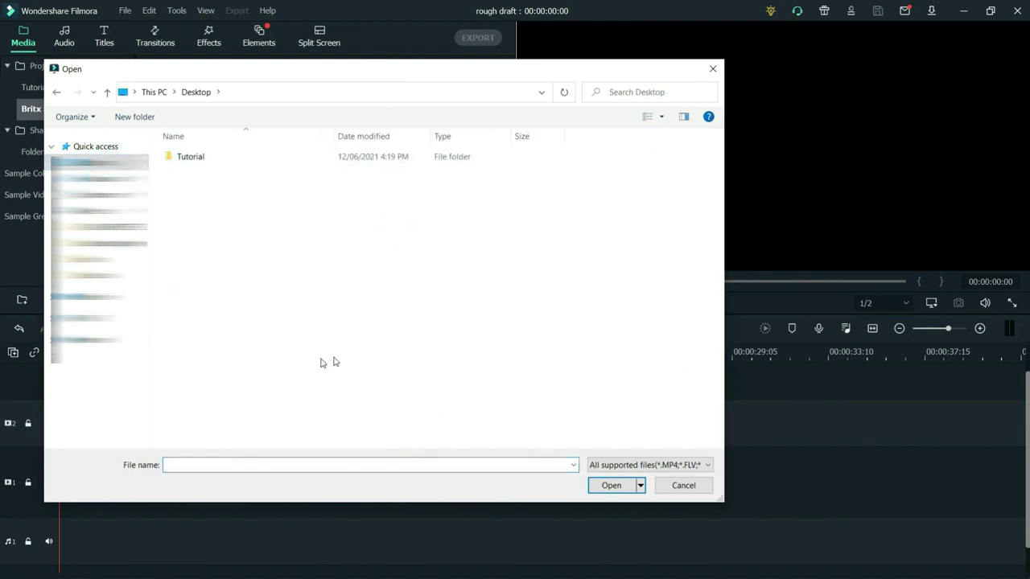
{"action": "double_click", "coordinate": [345, 159]}
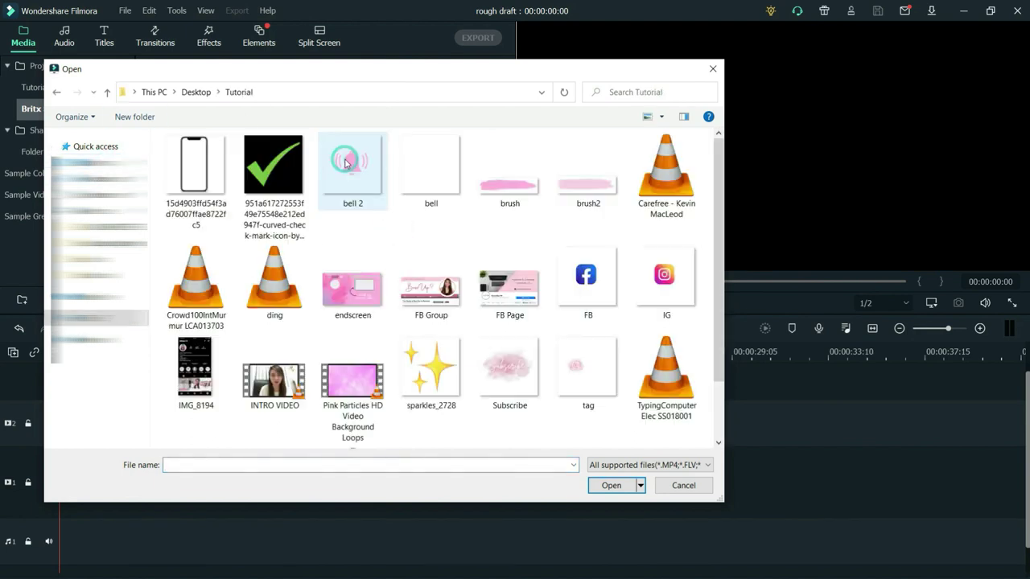
{"action": "double_click", "coordinate": [288, 383]}
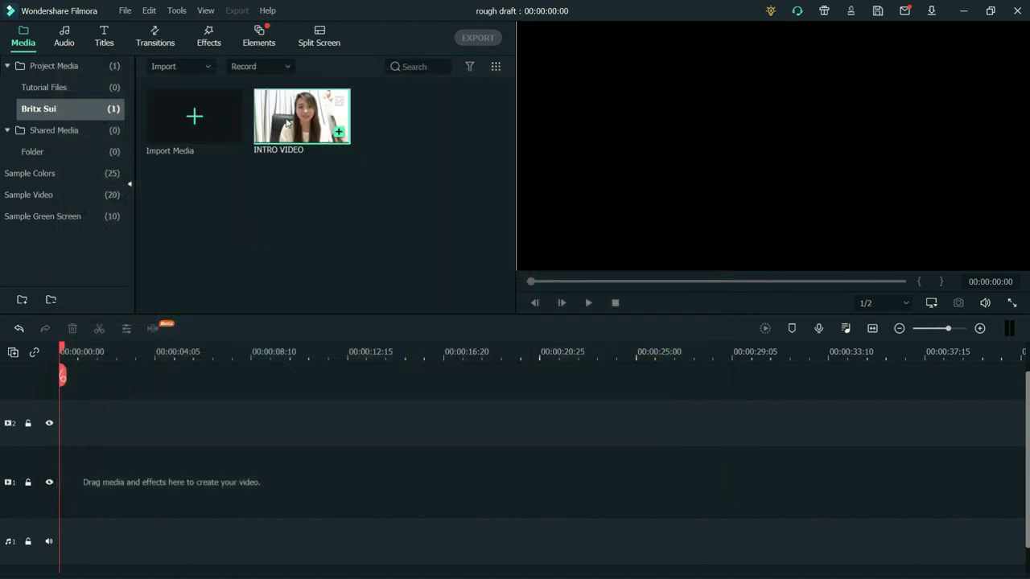
- Preview INTRO VIDEO and place it at the start of video track 1
{"action": "double_click", "coordinate": [258, 140]}
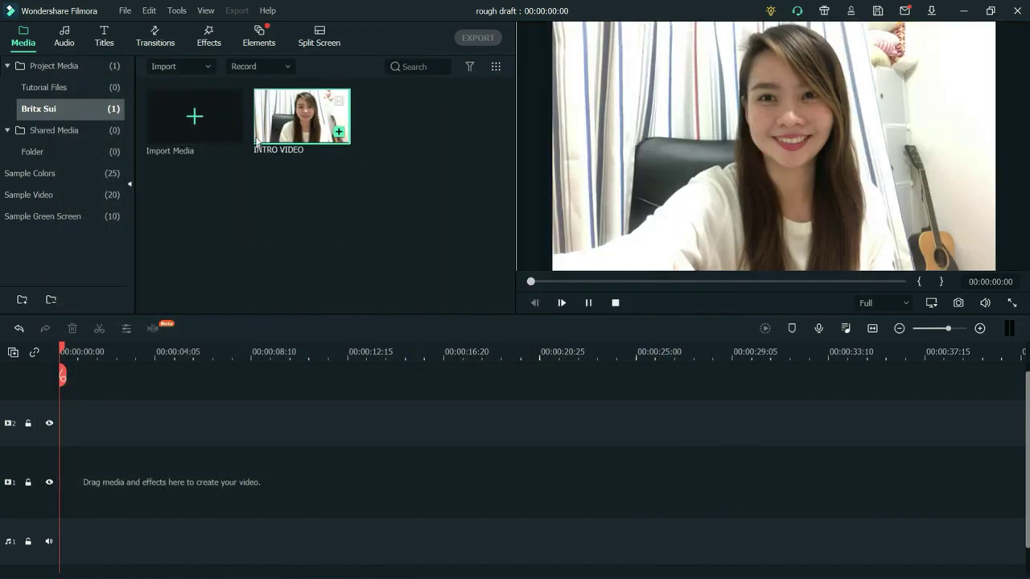
{"action": "left_click_drag", "start_coordinate": [299, 121], "coordinate": [65, 459]}
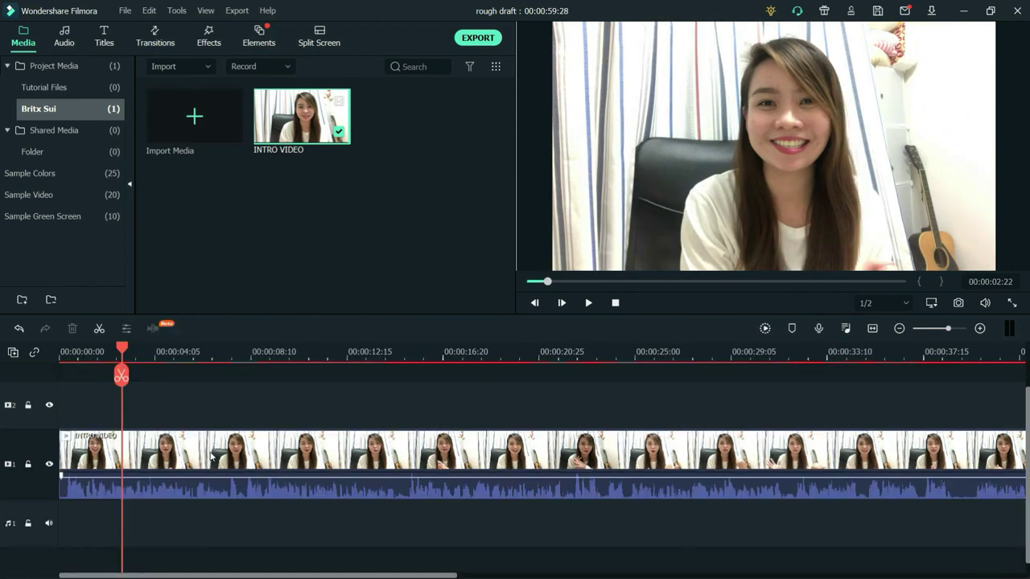
- Examine the INTRO VIDEO clip's transform and color settings, closing them without changes
{"action": "double_click", "coordinate": [210, 455]}
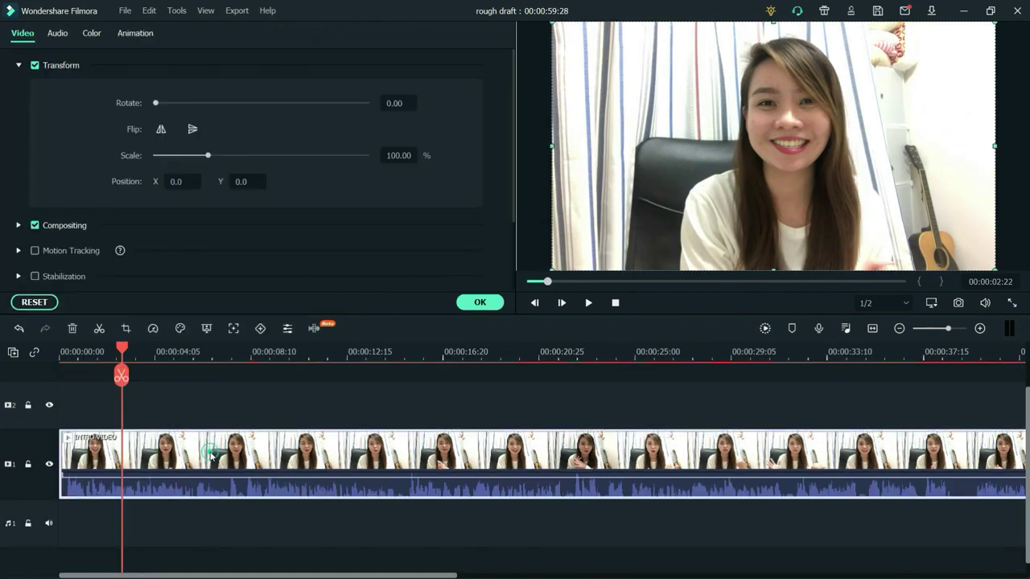
{"action": "left_click", "coordinate": [477, 306]}
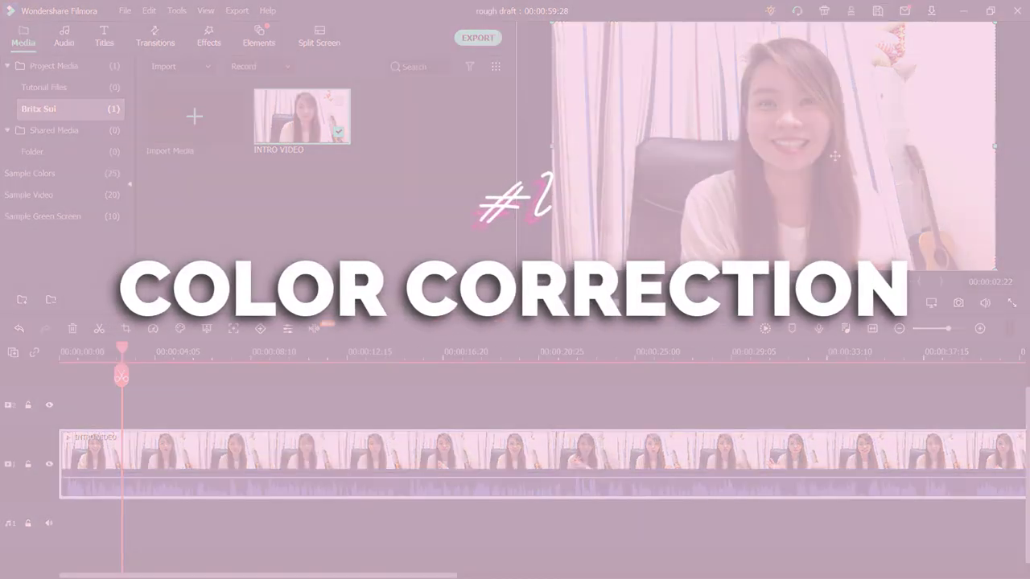
{"action": "left_click", "coordinate": [271, 408]}
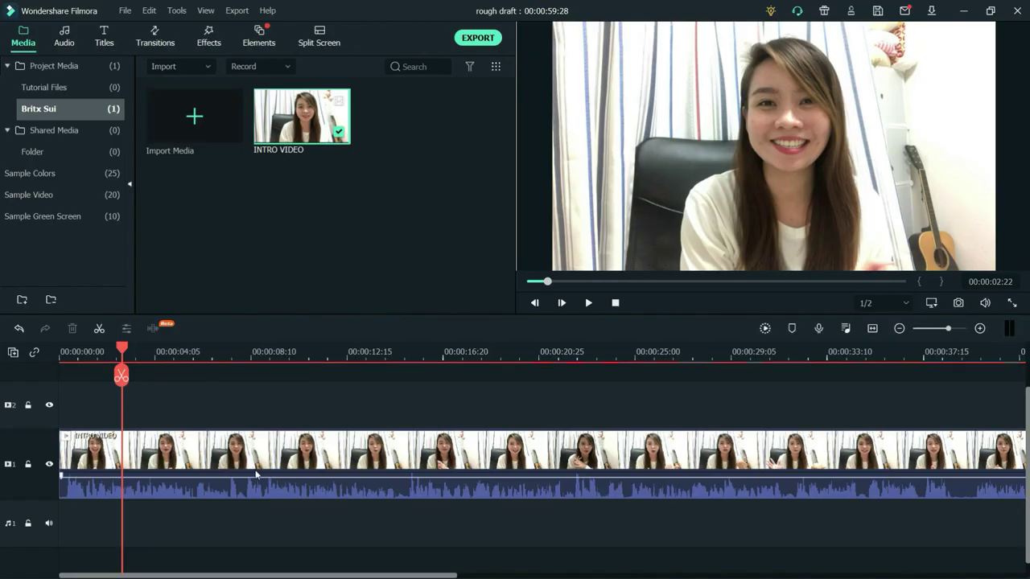
{"action": "left_click", "coordinate": [256, 470]}
{"action": "double_click", "coordinate": [255, 469]}
{"action": "left_click", "coordinate": [479, 302]}
{"action": "double_click", "coordinate": [298, 457]}
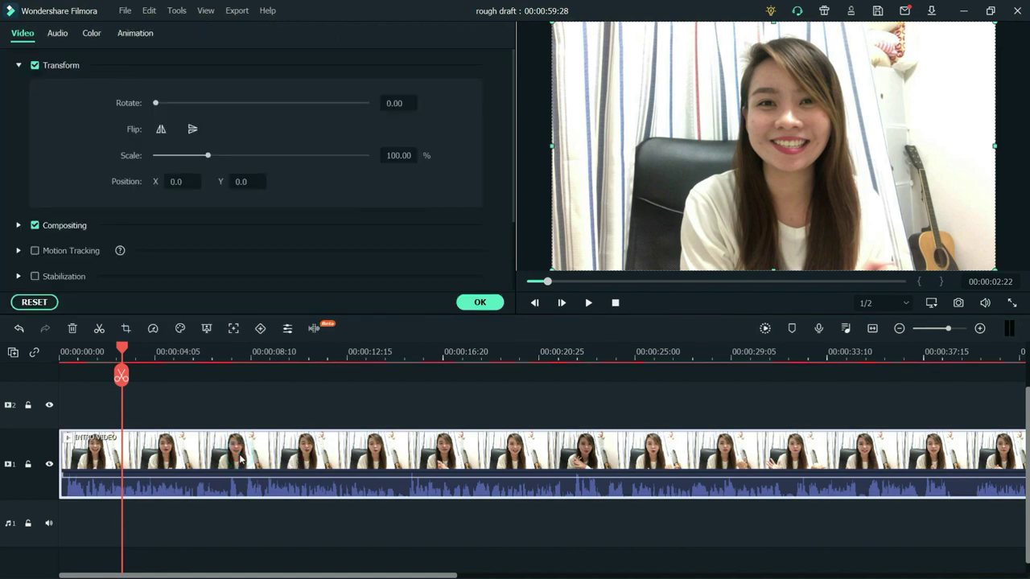
{"action": "left_click", "coordinate": [93, 34]}
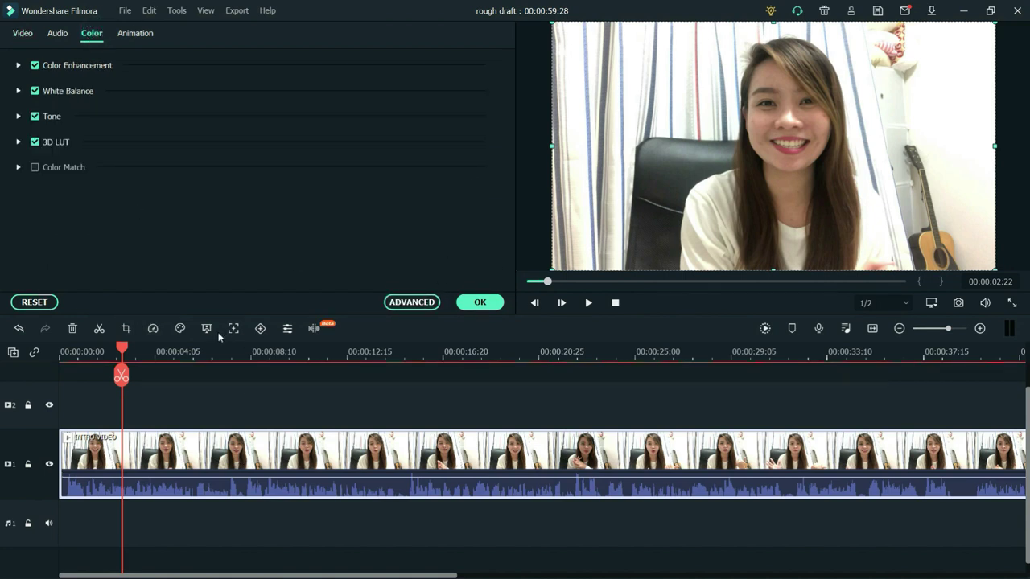
{"action": "left_click", "coordinate": [483, 302]}
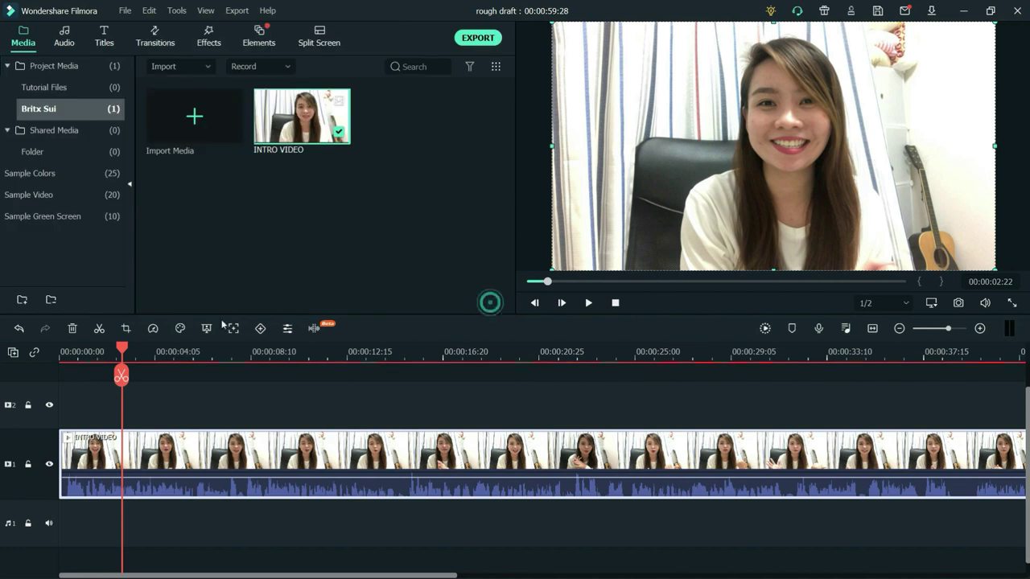
- Open Advanced Color Correction for the INTRO VIDEO clip and set Brightness to -5, Contrast to -9 and Shadows to 22
{"action": "left_click", "coordinate": [181, 329]}
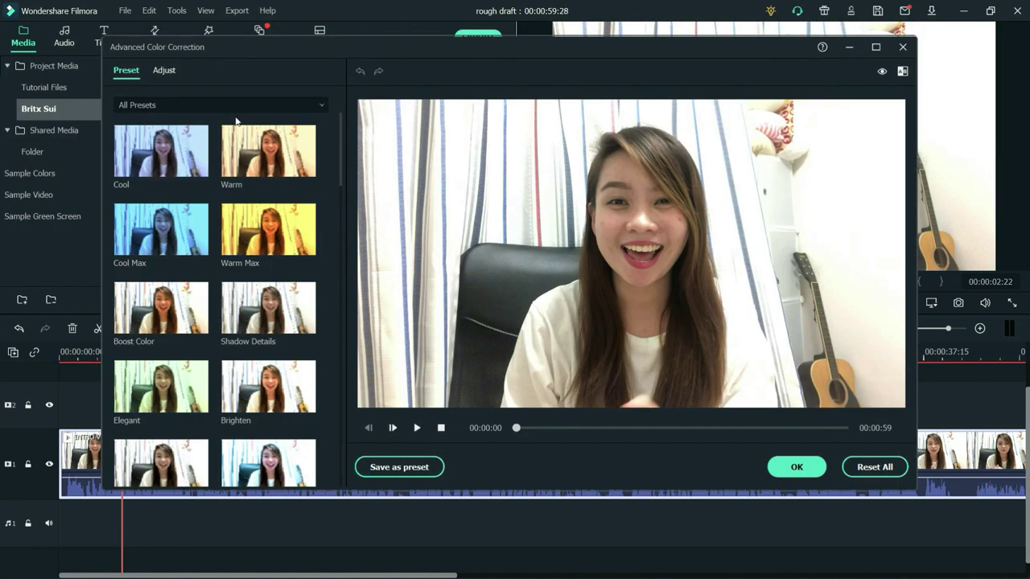
{"action": "scroll", "coordinate": [254, 405], "scroll_direction": "down", "scroll_amount": 10}
{"action": "scroll", "coordinate": [254, 405], "scroll_direction": "up", "scroll_amount": 10}
{"action": "left_click", "coordinate": [165, 71]}
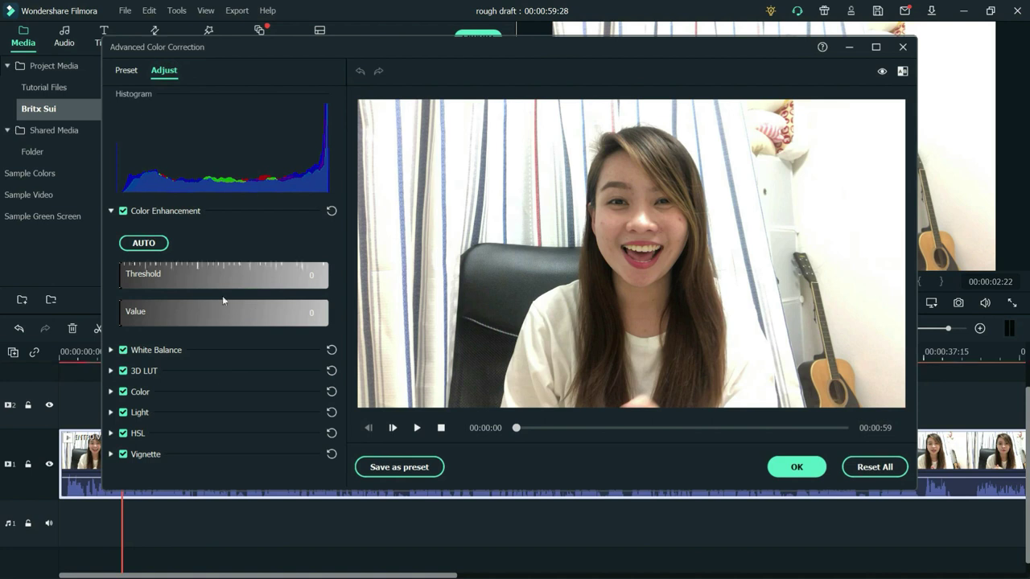
{"action": "left_click", "coordinate": [112, 350]}
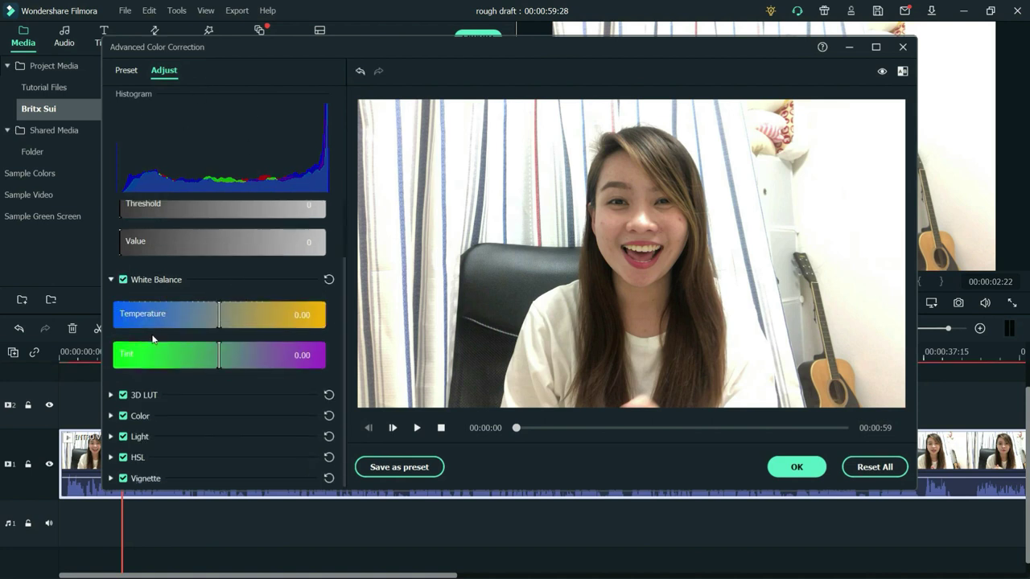
{"action": "left_click", "coordinate": [113, 417]}
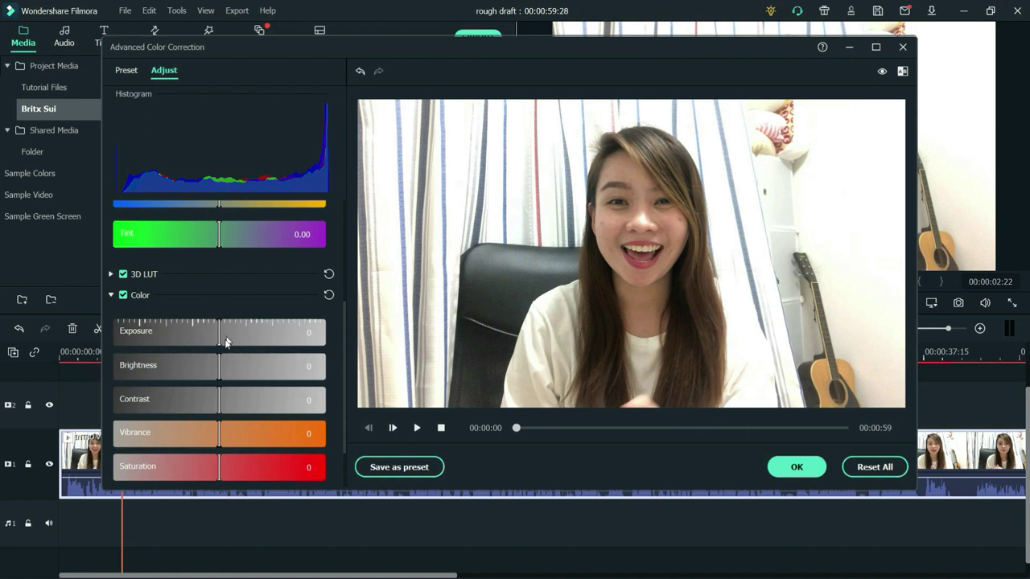
{"action": "left_click_drag", "start_coordinate": [219, 347], "coordinate": [223, 350]}
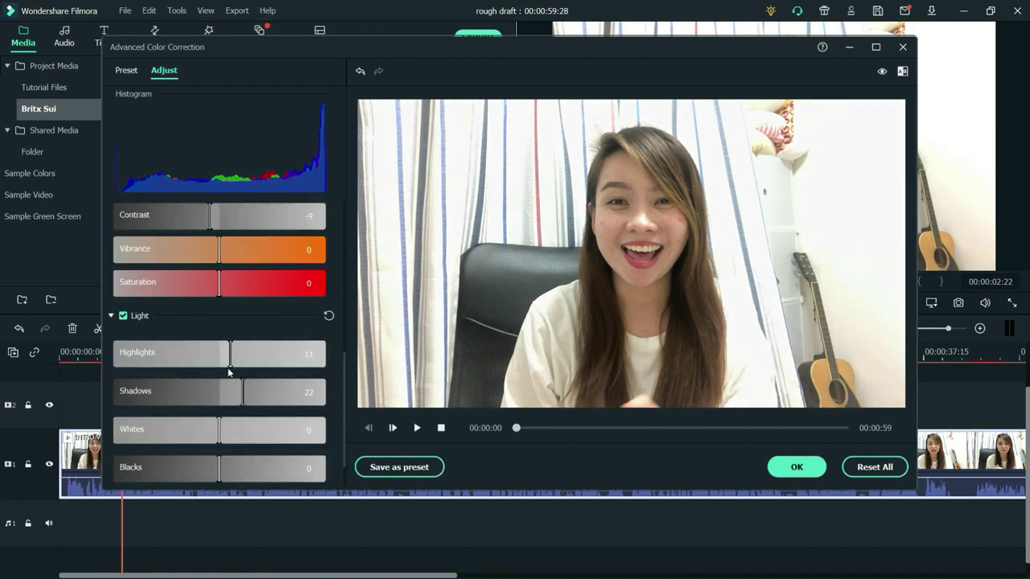
- Set Highlights and Whites to 7, Blacks to -14 and Vibrance to 11, compare with the original, and apply the color correction
{"action": "left_click_drag", "start_coordinate": [218, 440], "coordinate": [210, 441]}
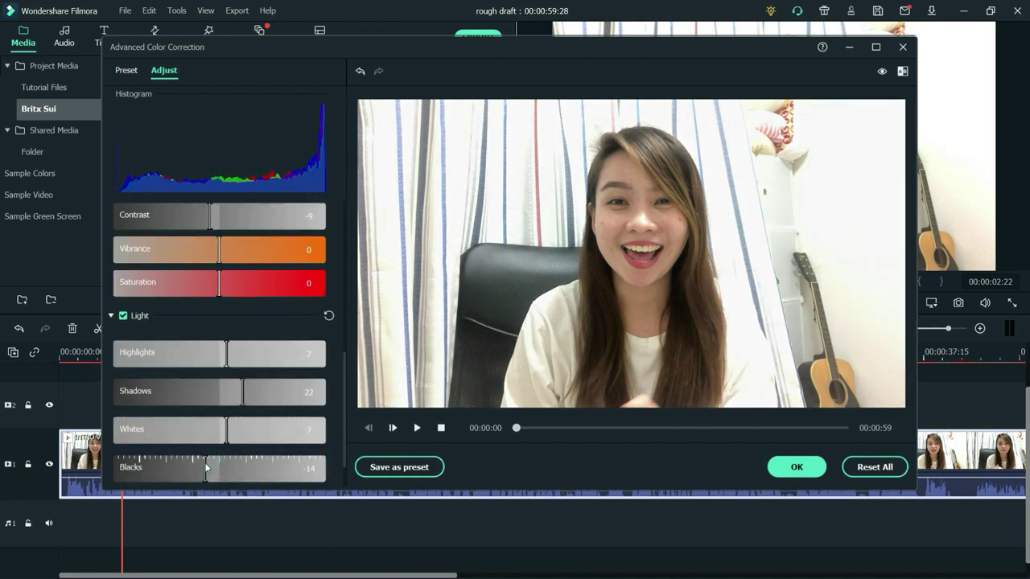
{"action": "left_click_drag", "start_coordinate": [516, 428], "coordinate": [527, 428]}
{"action": "left_click", "coordinate": [211, 322]}
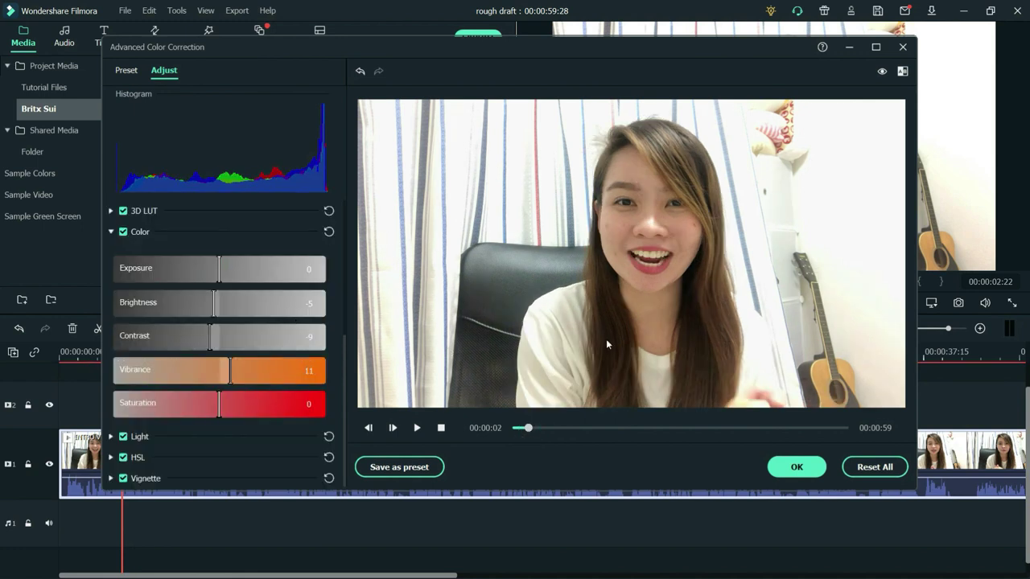
{"action": "left_click", "coordinate": [883, 71]}
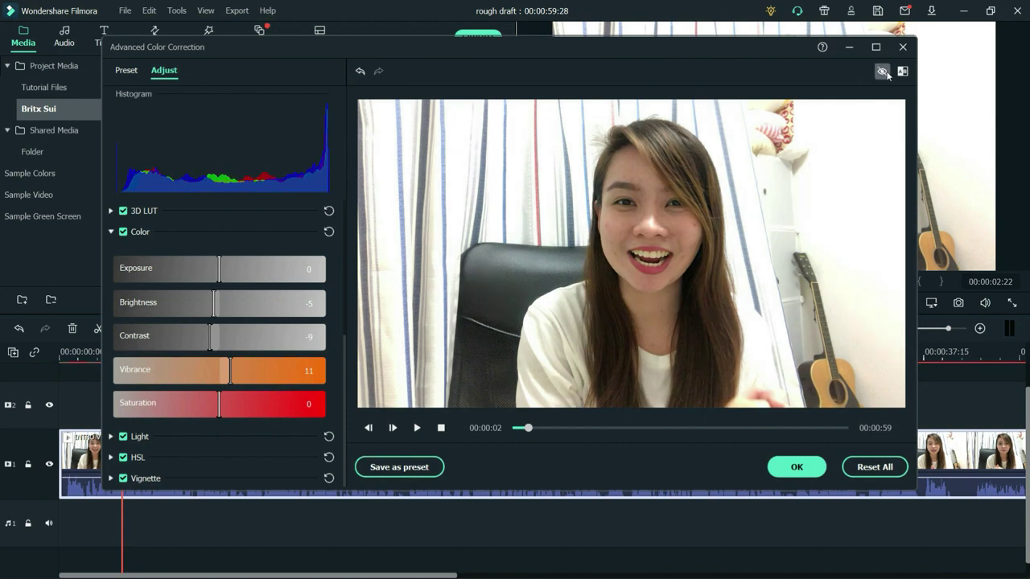
{"action": "left_click", "coordinate": [884, 70]}
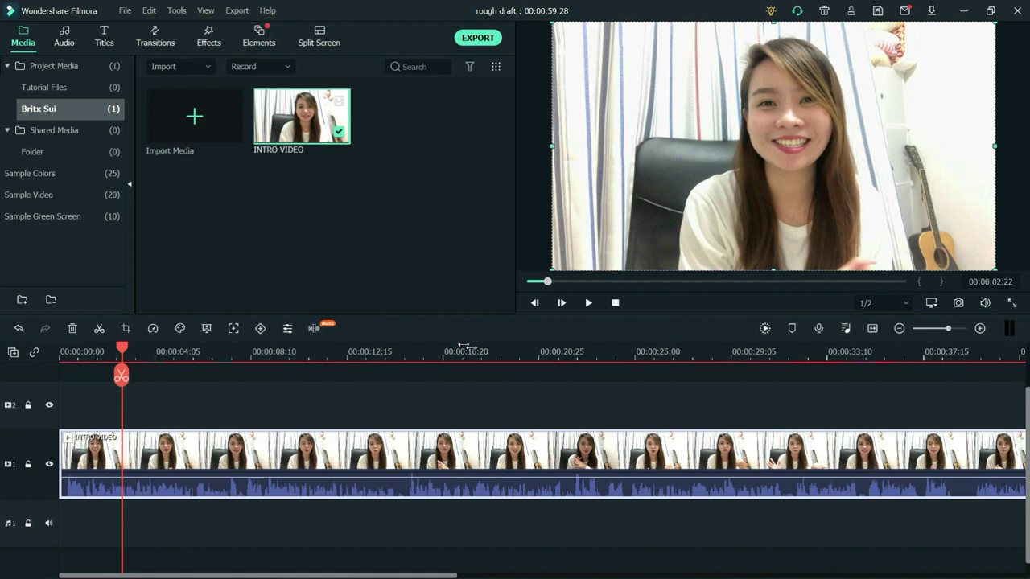
- Scrub and play through the INTRO VIDEO clip on the timeline to look for silences and filler words to cut
{"action": "left_click_drag", "start_coordinate": [466, 346], "coordinate": [367, 343]}
{"action": "left_click_drag", "start_coordinate": [501, 360], "coordinate": [525, 403]}
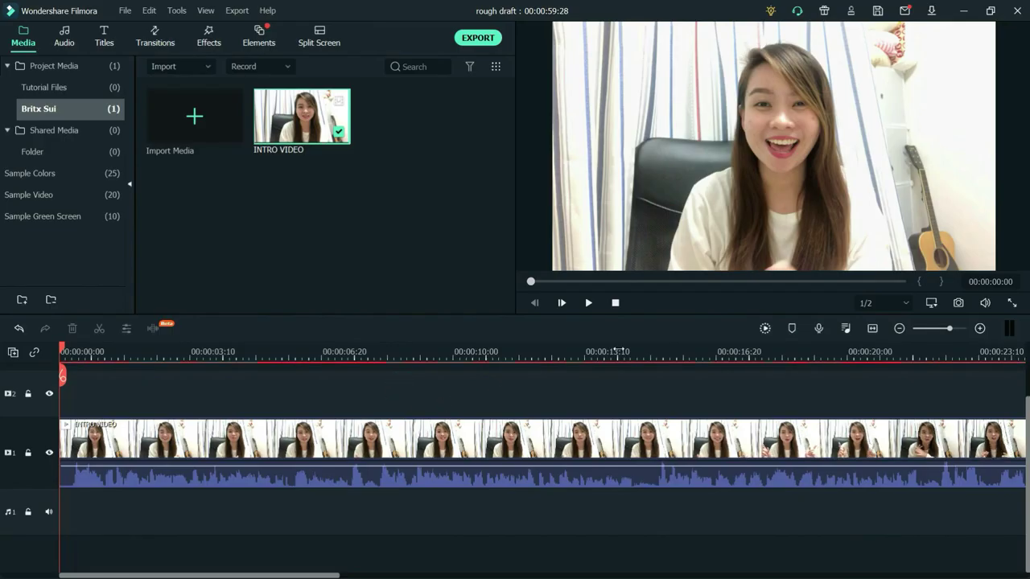
{"action": "left_click", "coordinate": [617, 351]}
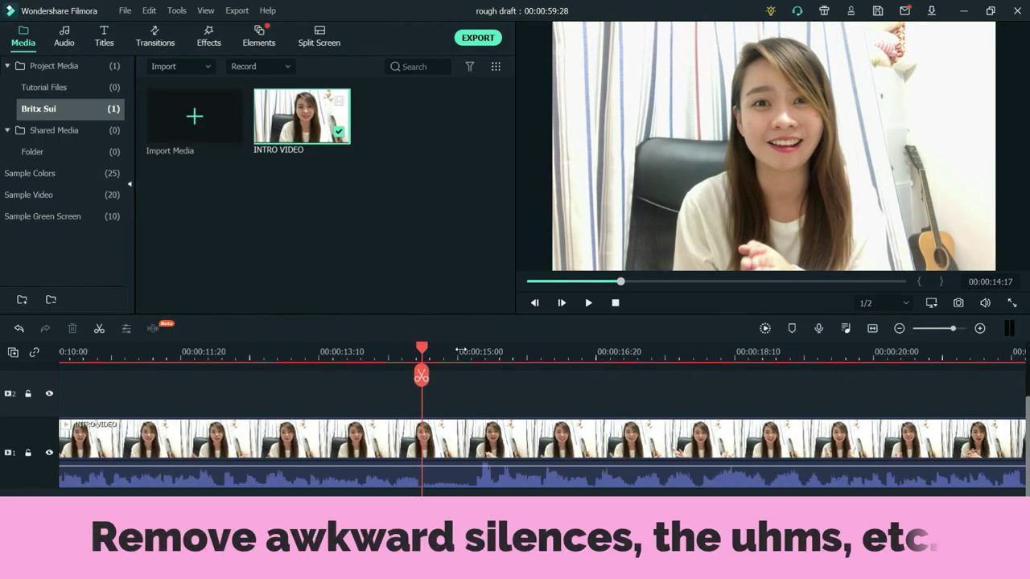
{"action": "left_click_drag", "start_coordinate": [521, 352], "coordinate": [262, 367]}
{"action": "scroll", "coordinate": [539, 411], "scroll_direction": "left", "scroll_amount": 3}
{"action": "scroll", "coordinate": [537, 405], "scroll_direction": "down", "scroll_amount": 1}
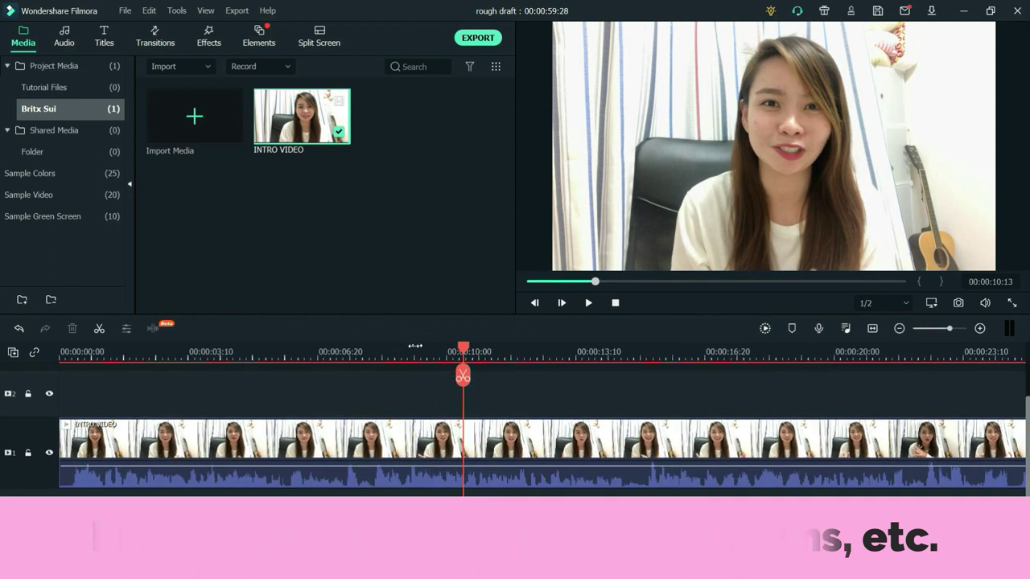
{"action": "left_click_drag", "start_coordinate": [463, 347], "coordinate": [64, 352]}
{"action": "left_click_drag", "start_coordinate": [158, 350], "coordinate": [225, 356]}
{"action": "left_click", "coordinate": [237, 391]}
{"action": "key", "text": "space"}
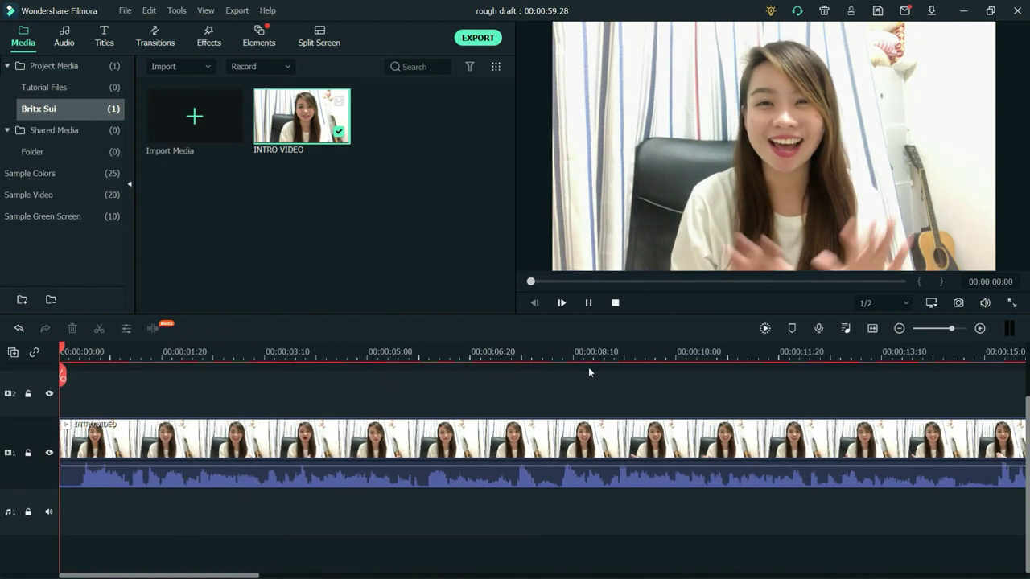
- Split the INTRO VIDEO clip at 00:00:03:08
{"action": "left_click_drag", "start_coordinate": [586, 394], "coordinate": [515, 412]}
{"action": "left_click_drag", "start_coordinate": [181, 356], "coordinate": [283, 363]}
{"action": "scroll", "coordinate": [281, 370], "scroll_direction": "down", "scroll_amount": 3}
{"action": "left_click", "coordinate": [257, 354]}
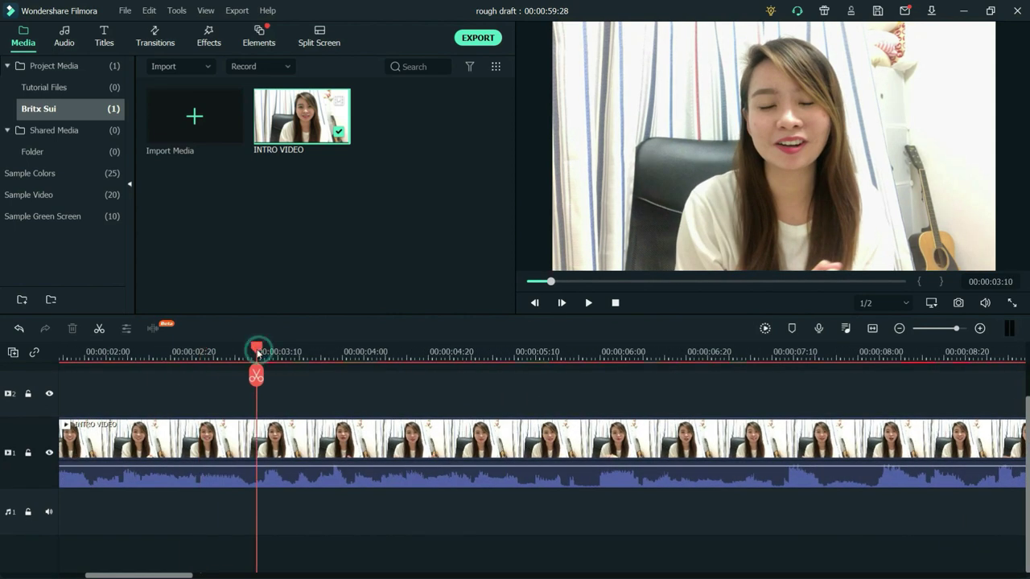
{"action": "key", "text": "space"}
{"action": "left_click", "coordinate": [249, 346]}
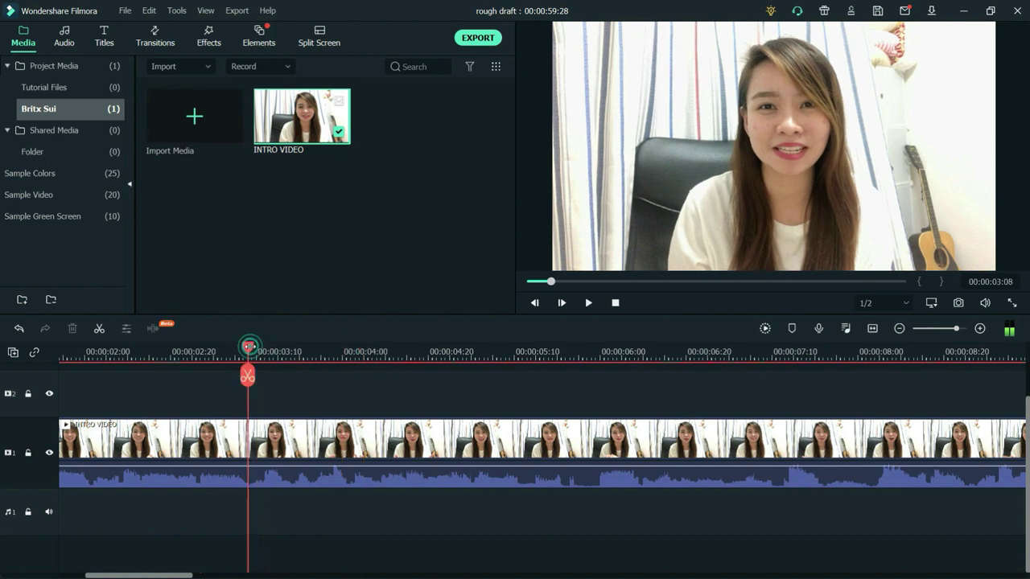
{"action": "left_click", "coordinate": [279, 433]}
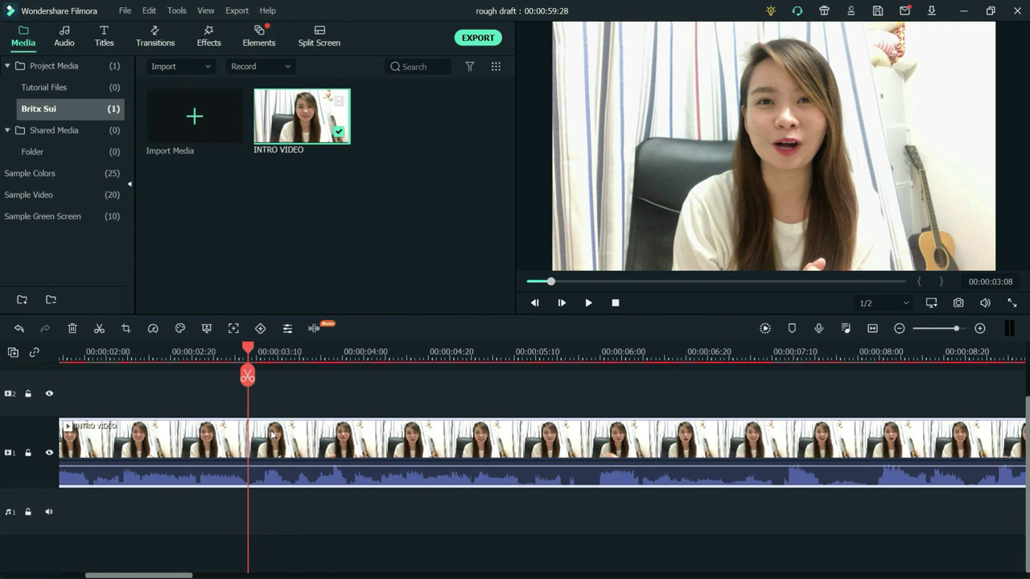
{"action": "key", "text": "ctrl+b"}
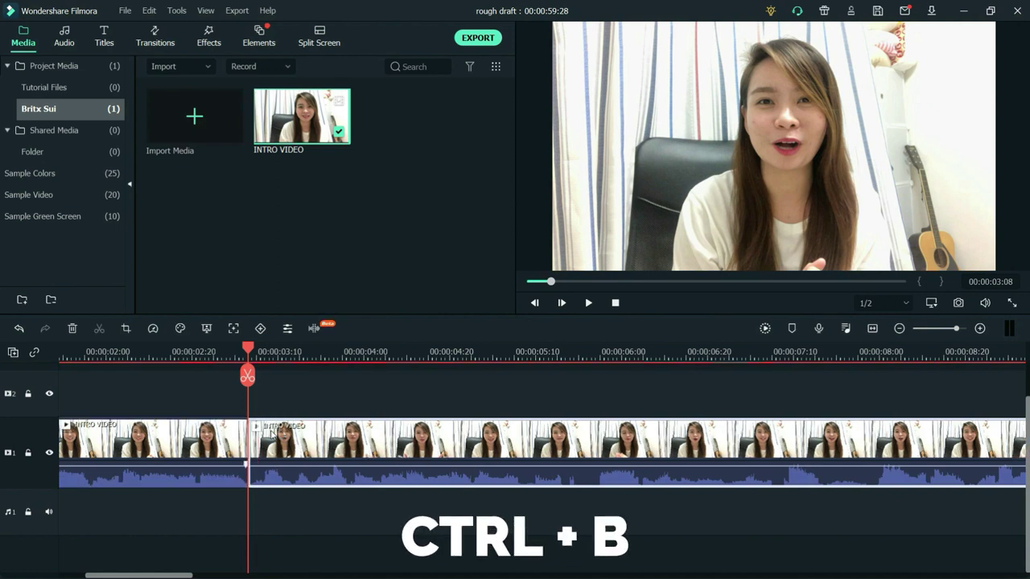
- Cut the unwanted section starting at 00:00:03:08 and ending at 00:00:03:18 out of the INTRO VIDEO clip
{"action": "key", "text": "space"}
{"action": "left_click", "coordinate": [292, 355]}
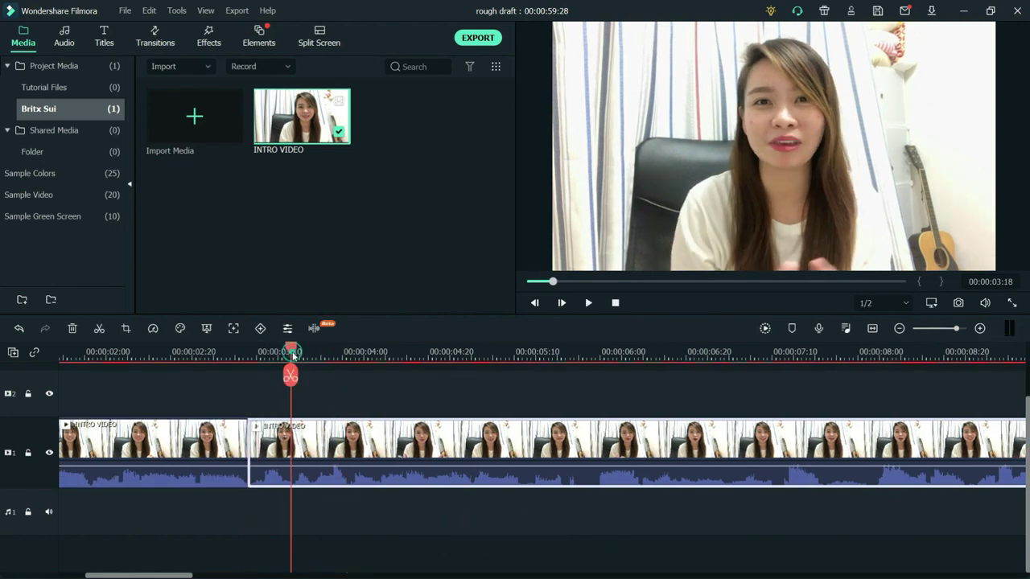
{"action": "left_click", "coordinate": [260, 439]}
{"action": "left_click_drag", "start_coordinate": [248, 435], "coordinate": [289, 513]}
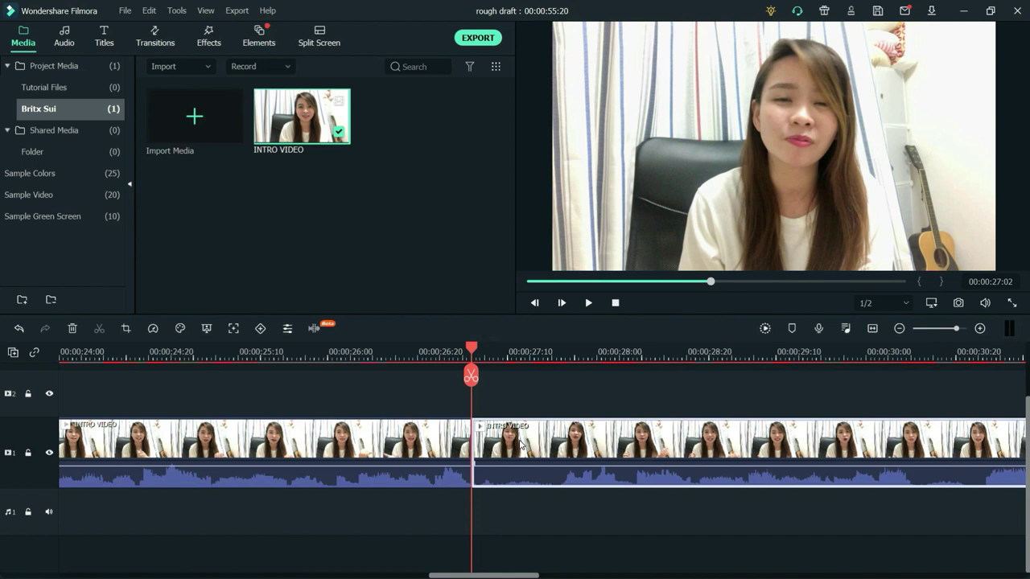
- Delete the last INTRO VIDEO segment, which starts at 00:00:27:02, keeping the earlier trimmed clips
{"action": "left_click_drag", "start_coordinate": [558, 354], "coordinate": [246, 357]}
{"action": "scroll", "coordinate": [353, 368], "scroll_direction": "up", "scroll_amount": 3}
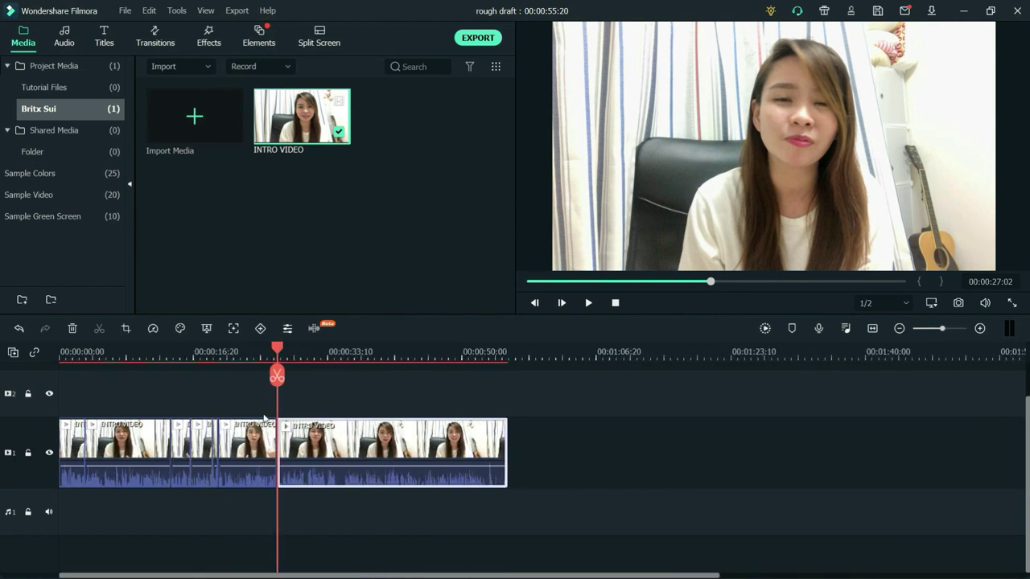
{"action": "scroll", "coordinate": [511, 351], "scroll_direction": "down", "scroll_amount": 1}
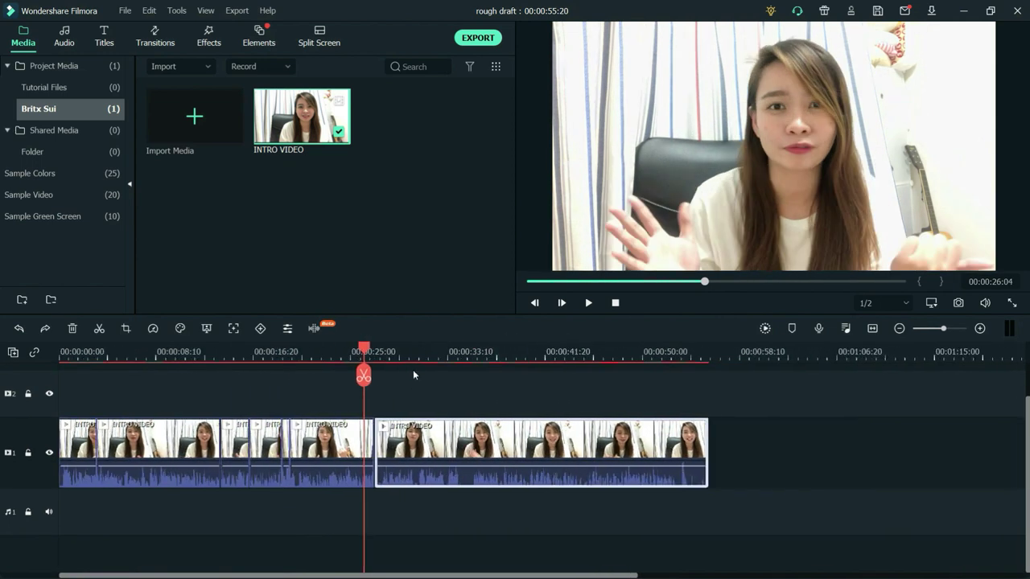
{"action": "left_click_drag", "start_coordinate": [329, 398], "coordinate": [6, 518]}
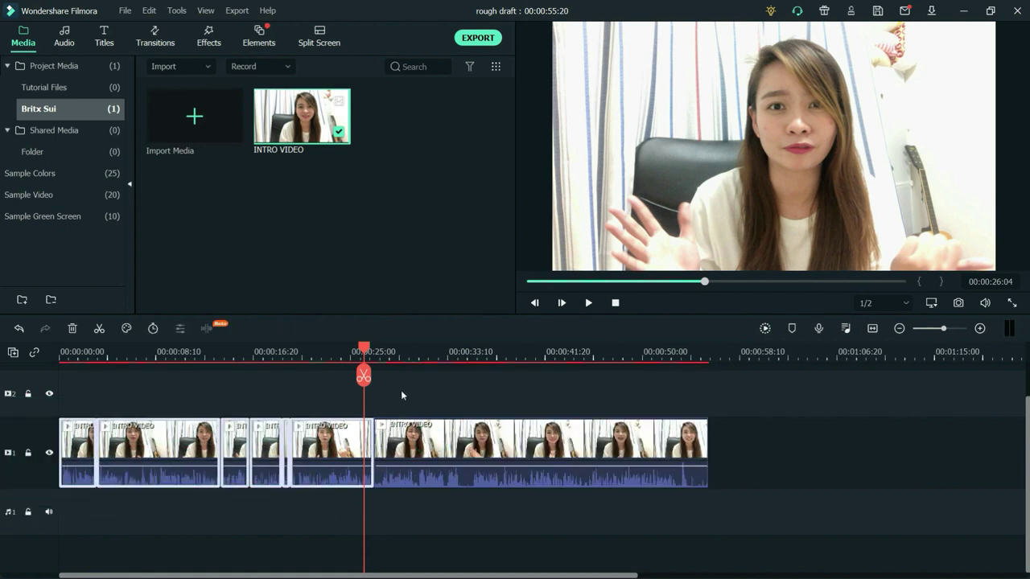
{"action": "left_click", "coordinate": [401, 435]}
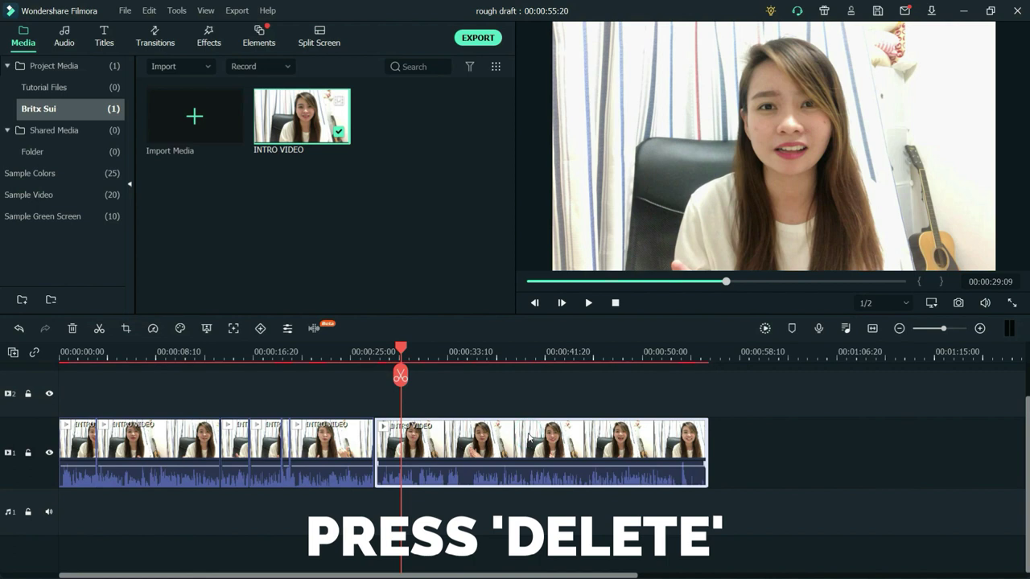
{"action": "key", "text": "Delete"}
- Import the graphics, sound effects, music and Pink Particles background video from the Tutorial folder, including brush, brush2, bell 2 and the check mark image
{"action": "left_click_drag", "start_coordinate": [96, 356], "coordinate": [142, 366]}
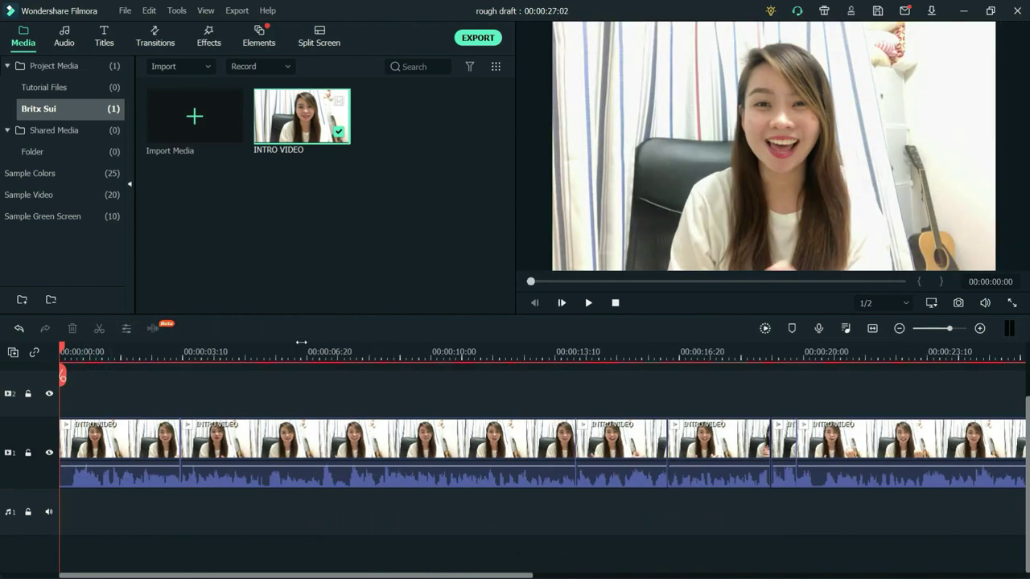
{"action": "scroll", "coordinate": [301, 346], "scroll_direction": "down", "scroll_amount": 4}
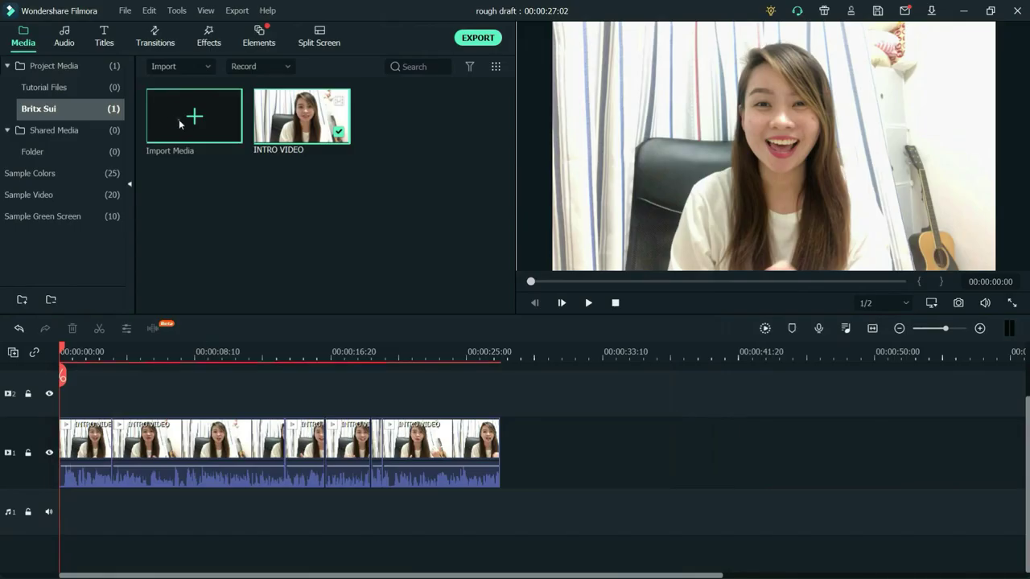
{"action": "left_click", "coordinate": [185, 116]}
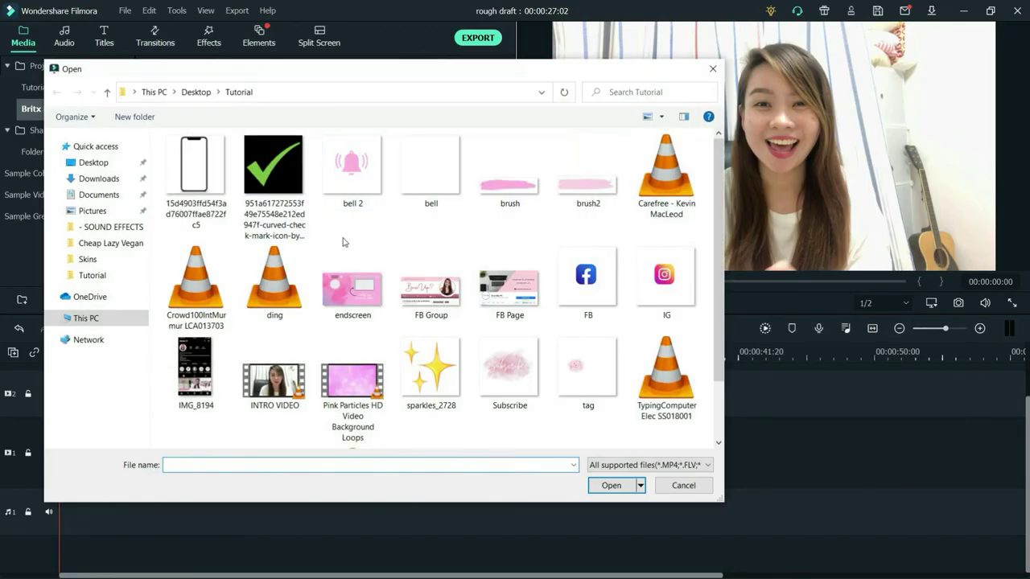
{"action": "scroll", "coordinate": [351, 342], "scroll_direction": "down", "scroll_amount": 2}
{"action": "left_click", "coordinate": [350, 302]}
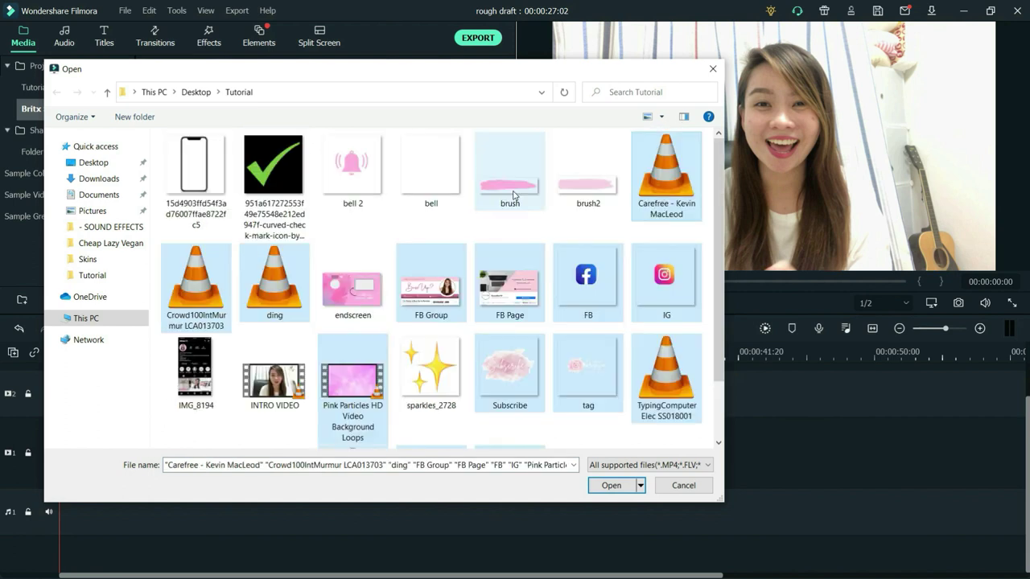
{"action": "left_click", "coordinate": [512, 183], "text": "ctrl"}
{"action": "left_click", "coordinate": [586, 193], "text": "ctrl"}
{"action": "left_click", "coordinate": [352, 165], "text": "ctrl"}
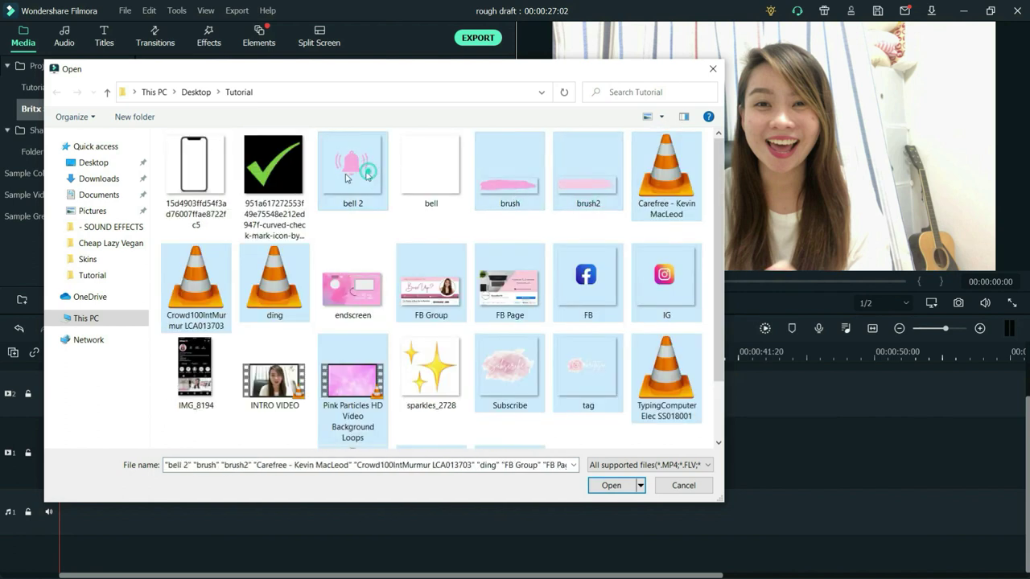
{"action": "left_click", "coordinate": [274, 169], "text": "ctrl"}
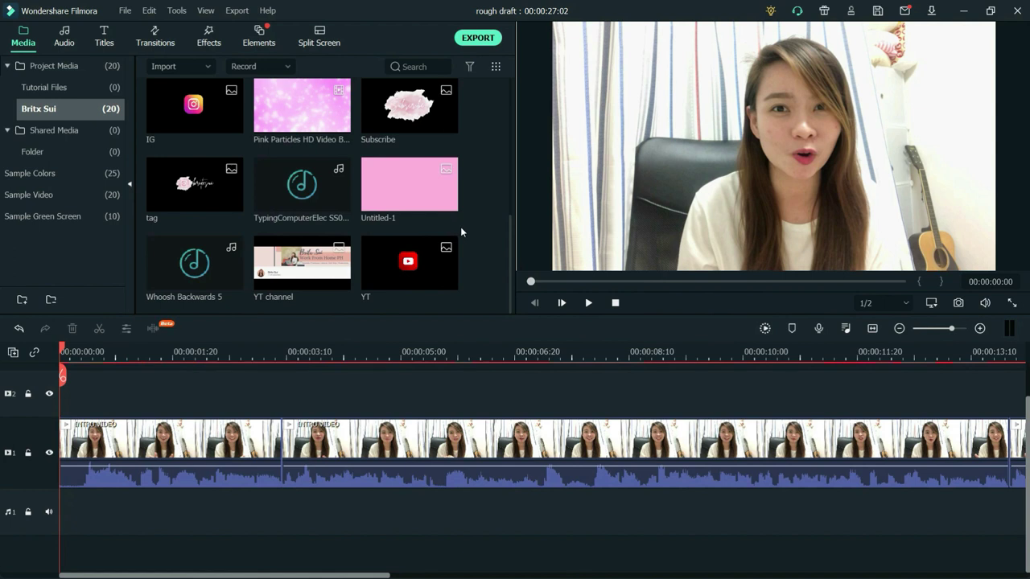
- Move all the INTRO VIDEO clips together from video track 1 up to video track 2, starting at 00:00:00:00
{"action": "scroll", "coordinate": [460, 226], "scroll_direction": "up", "scroll_amount": 5}
{"action": "scroll", "coordinate": [427, 351], "scroll_direction": "down", "scroll_amount": 5}
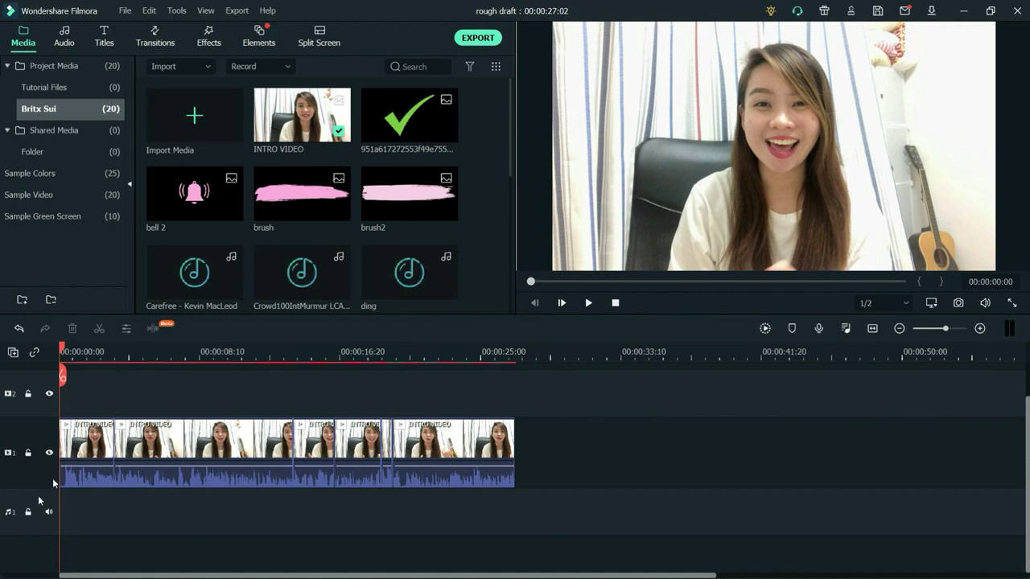
{"action": "scroll", "coordinate": [259, 224], "scroll_direction": "down", "scroll_amount": 5}
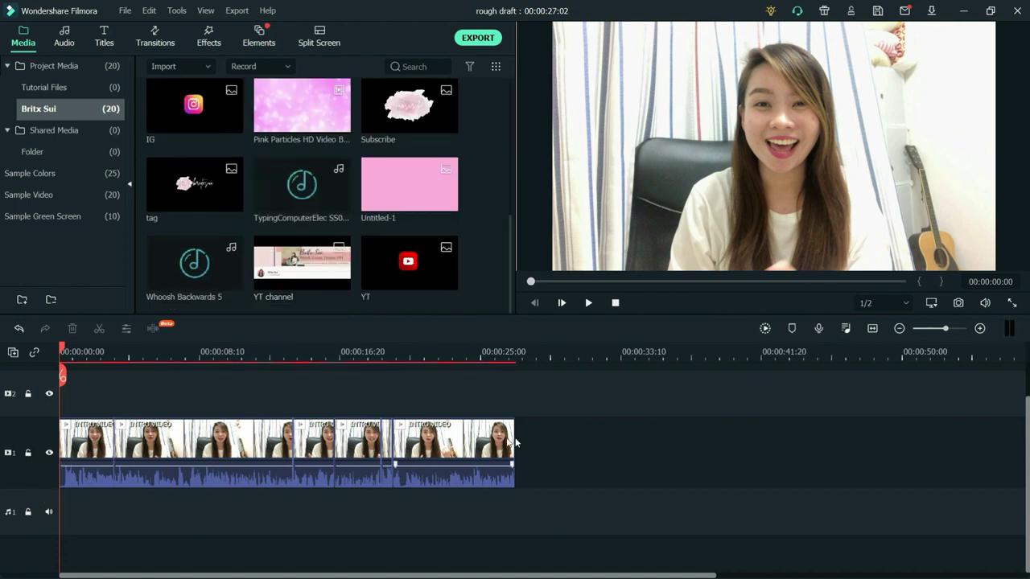
{"action": "left_click_drag", "start_coordinate": [584, 446], "coordinate": [80, 407]}
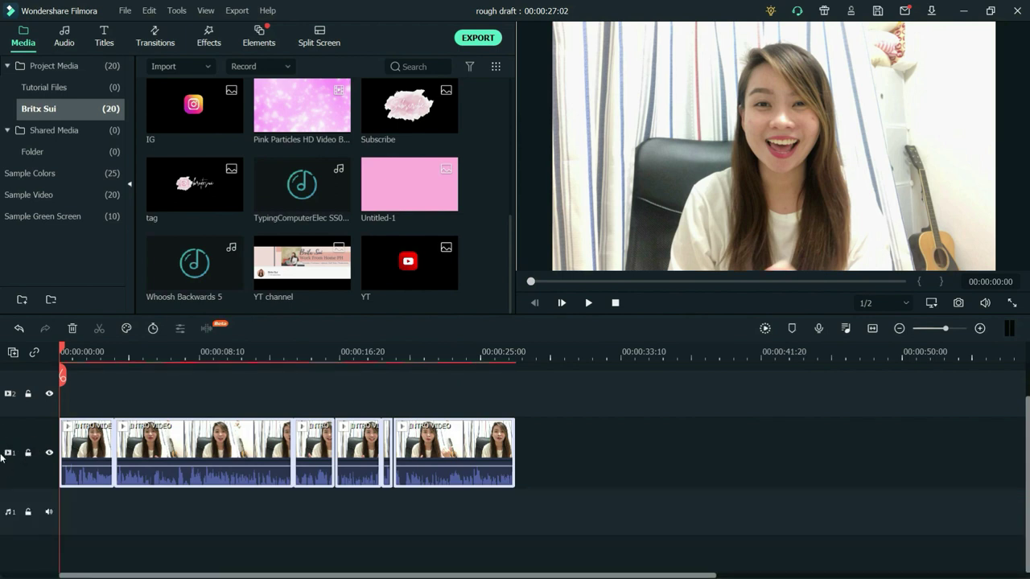
{"action": "left_click", "coordinate": [10, 528]}
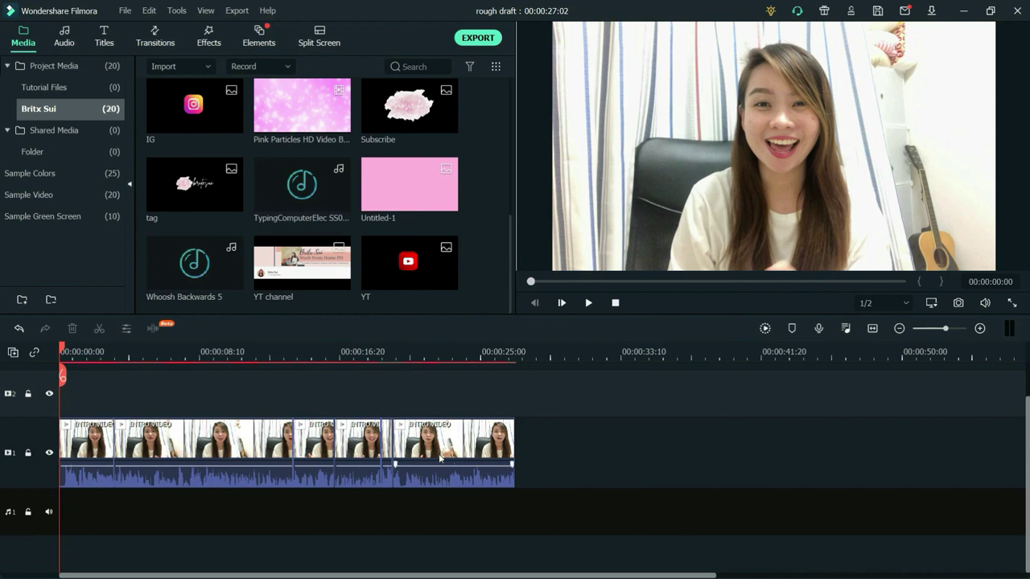
{"action": "left_click_drag", "start_coordinate": [540, 442], "coordinate": [63, 394]}
{"action": "scroll", "coordinate": [111, 434], "scroll_direction": "up", "scroll_amount": 1}
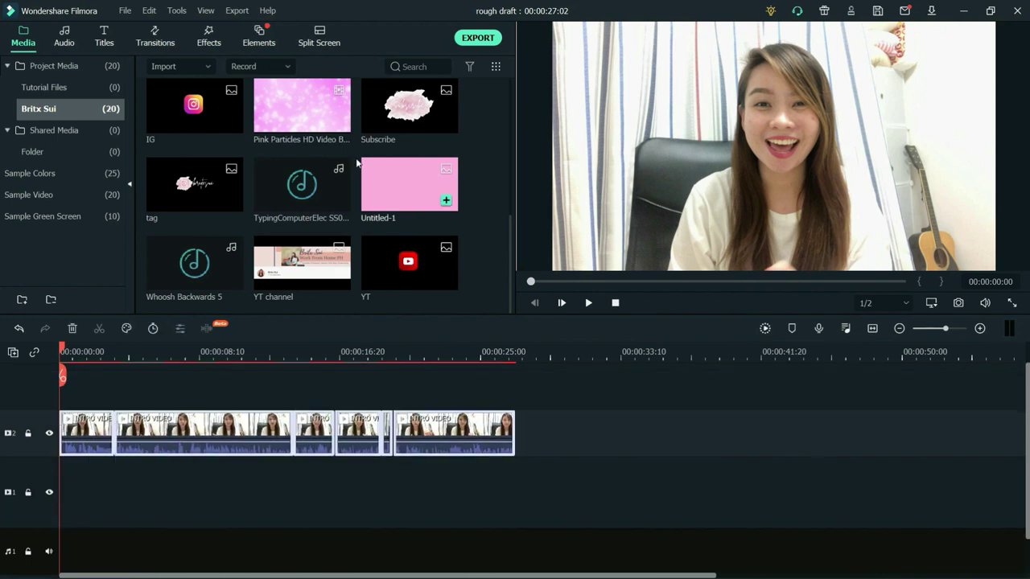
- Place the Pink Particles HD Video Background Loops clip at the start of video track 1, beneath the INTRO VIDEO clips
{"action": "left_click_drag", "start_coordinate": [300, 108], "coordinate": [58, 483]}
{"action": "left_click_drag", "start_coordinate": [87, 354], "coordinate": [128, 364]}
{"action": "left_click_drag", "start_coordinate": [246, 388], "coordinate": [319, 380]}
- Scale down the first INTRO VIDEO clip so the pink background frames it on all sides, and apply the change
{"action": "double_click", "coordinate": [274, 415]}
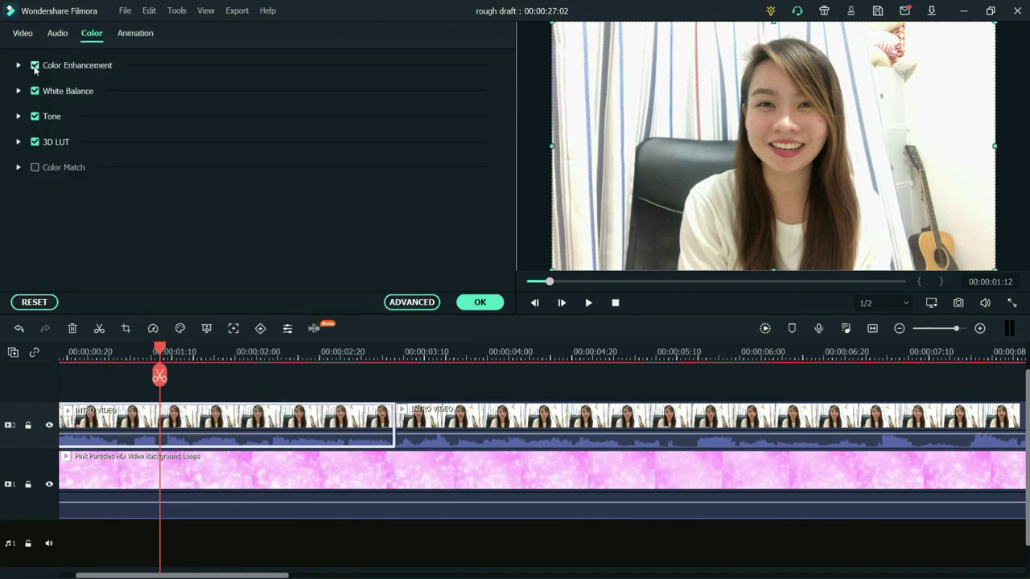
{"action": "left_click", "coordinate": [24, 34]}
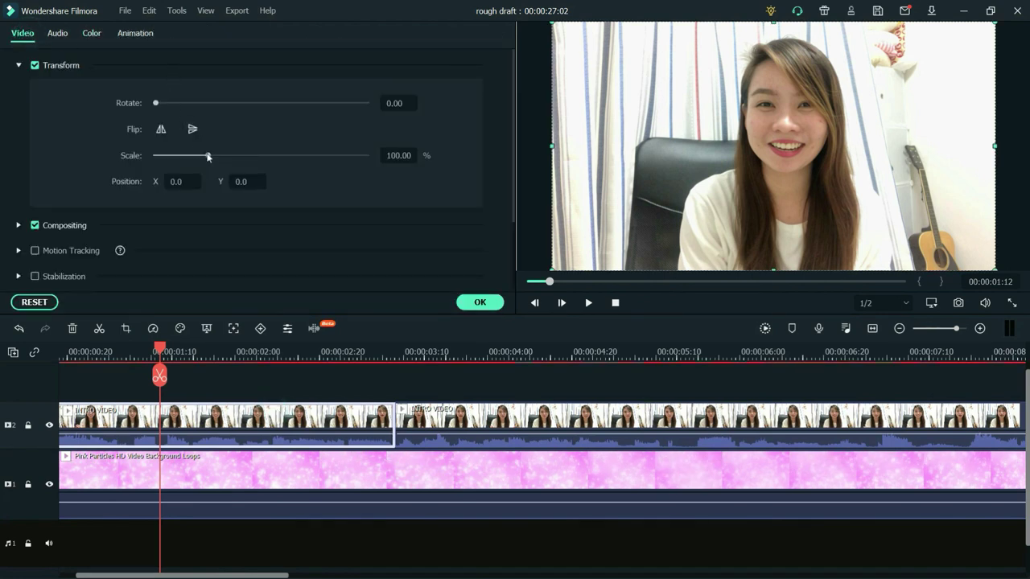
{"action": "left_click_drag", "start_coordinate": [208, 158], "coordinate": [194, 158]}
{"action": "left_click", "coordinate": [479, 301]}
- Copy the first INTRO VIDEO clip's effects and paste them onto all the remaining INTRO VIDEO clips
{"action": "scroll", "coordinate": [448, 352], "scroll_direction": "down", "scroll_amount": 5}
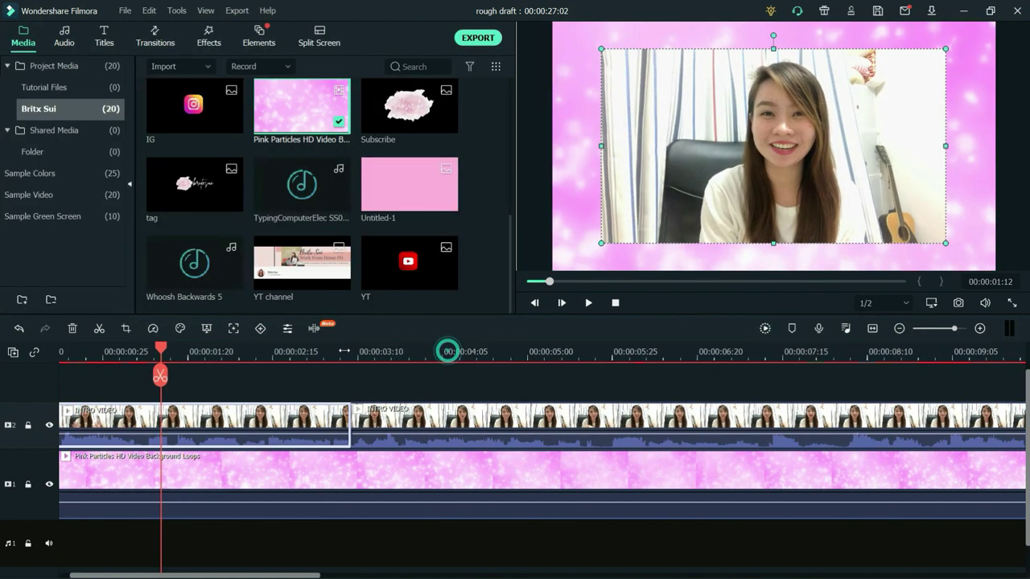
{"action": "scroll", "coordinate": [202, 351], "scroll_direction": "down", "scroll_amount": 2}
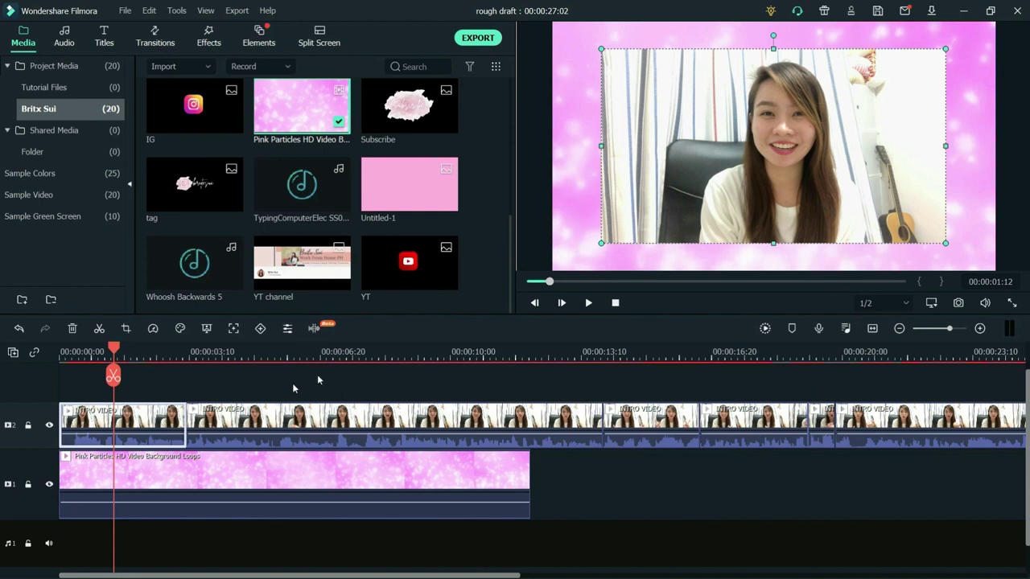
{"action": "left_click_drag", "start_coordinate": [303, 356], "coordinate": [141, 408]}
{"action": "right_click", "coordinate": [140, 411]}
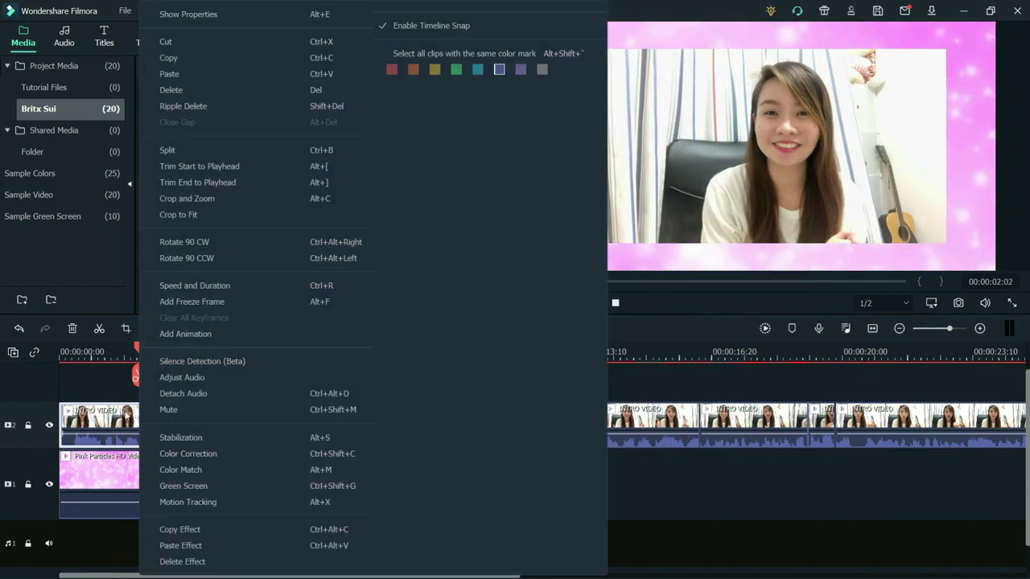
{"action": "left_click", "coordinate": [127, 416]}
{"action": "right_click", "coordinate": [119, 418]}
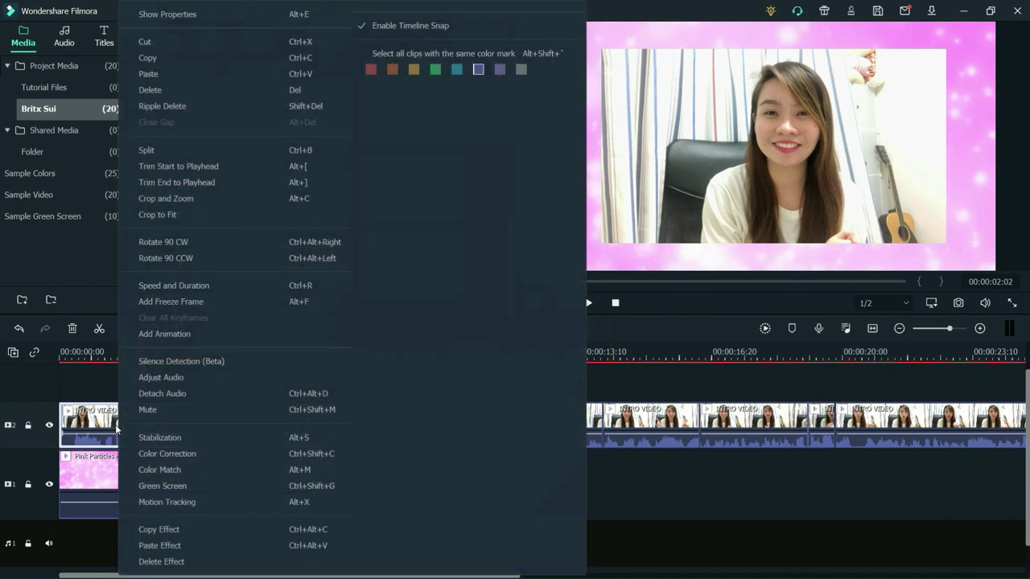
{"action": "left_click", "coordinate": [155, 529]}
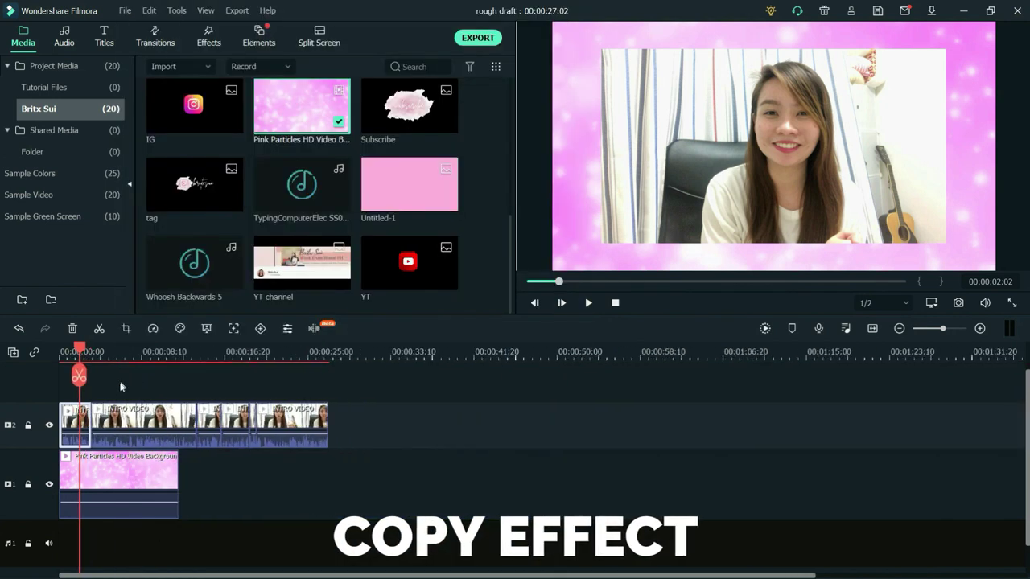
{"action": "left_click_drag", "start_coordinate": [121, 387], "coordinate": [314, 433]}
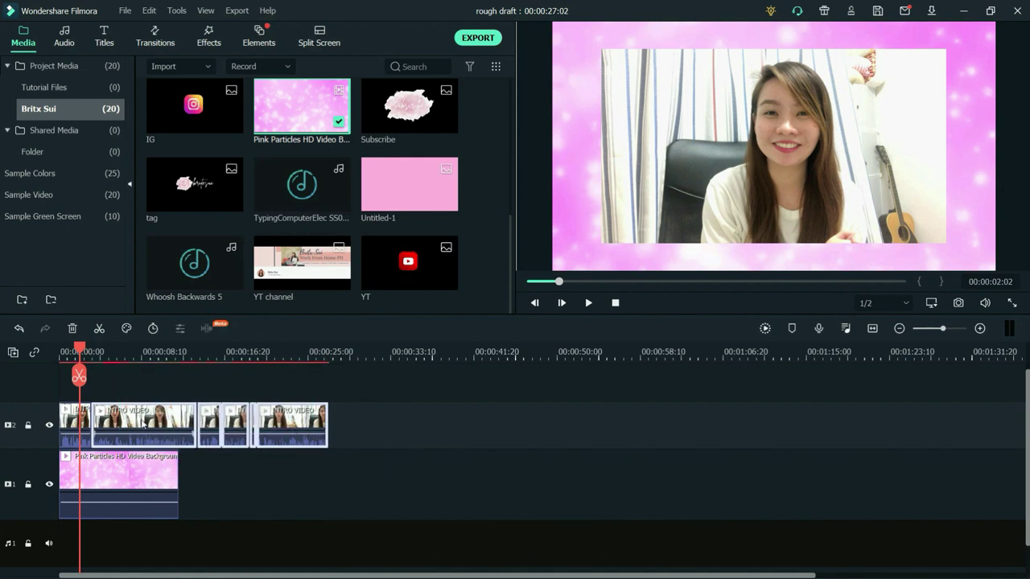
{"action": "right_click", "coordinate": [144, 425]}
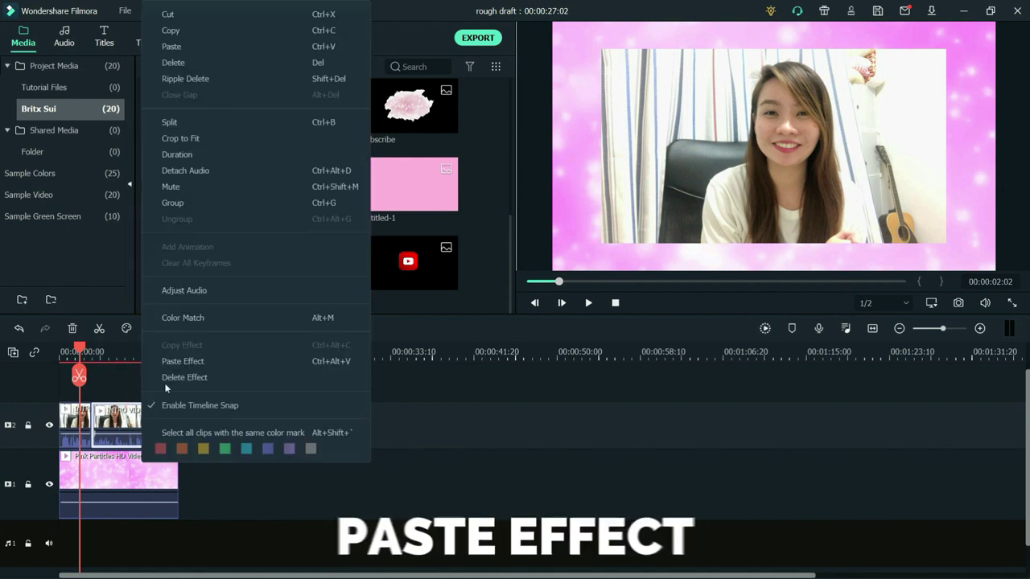
{"action": "left_click", "coordinate": [173, 361]}
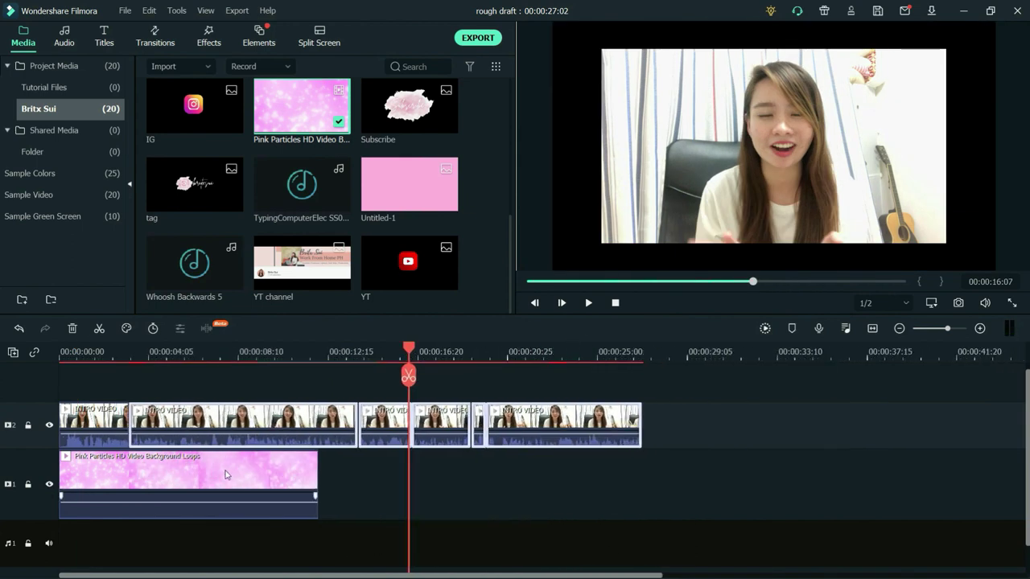
- Copy the Pink Particles background clip and paste it end to end on video track 1 to cover the full length of the INTRO VIDEO clips
{"action": "left_click", "coordinate": [231, 471]}
{"action": "left_click_drag", "start_coordinate": [310, 351], "coordinate": [321, 363]}
{"action": "right_click", "coordinate": [247, 473]}
{"action": "left_click", "coordinate": [226, 482]}
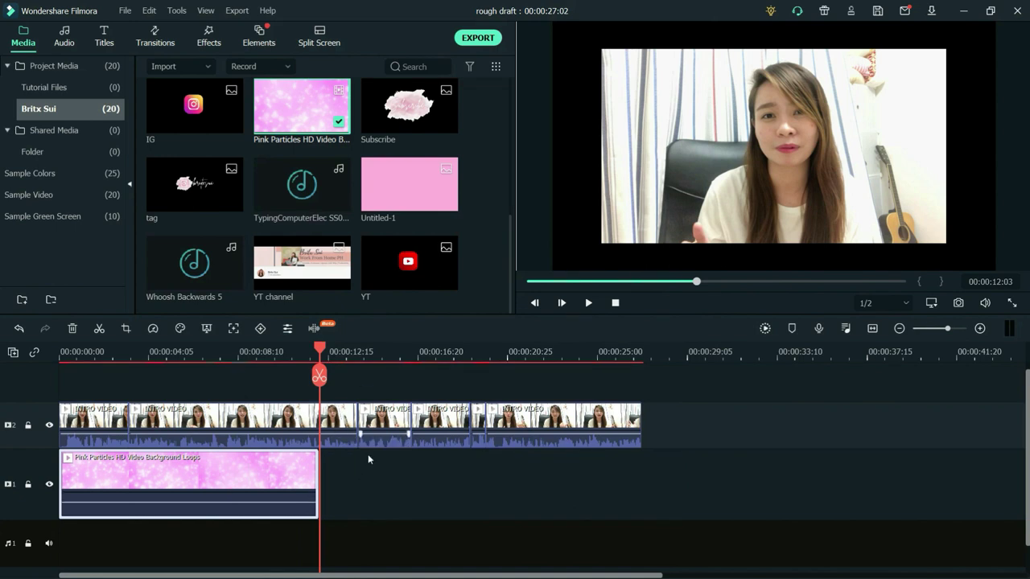
{"action": "left_click", "coordinate": [642, 487]}
{"action": "left_click", "coordinate": [245, 485]}
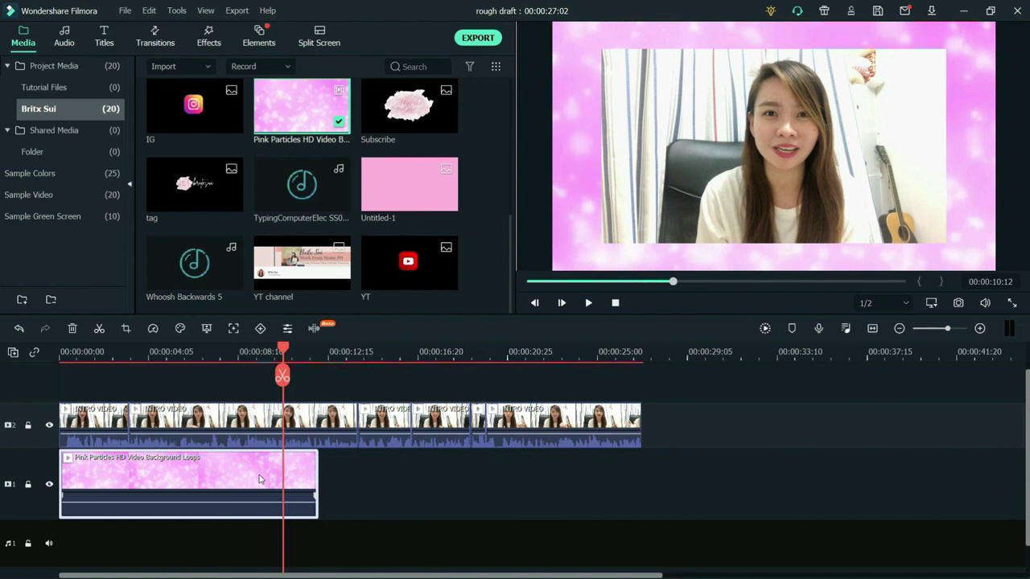
{"action": "key", "text": "ctrl+c"}
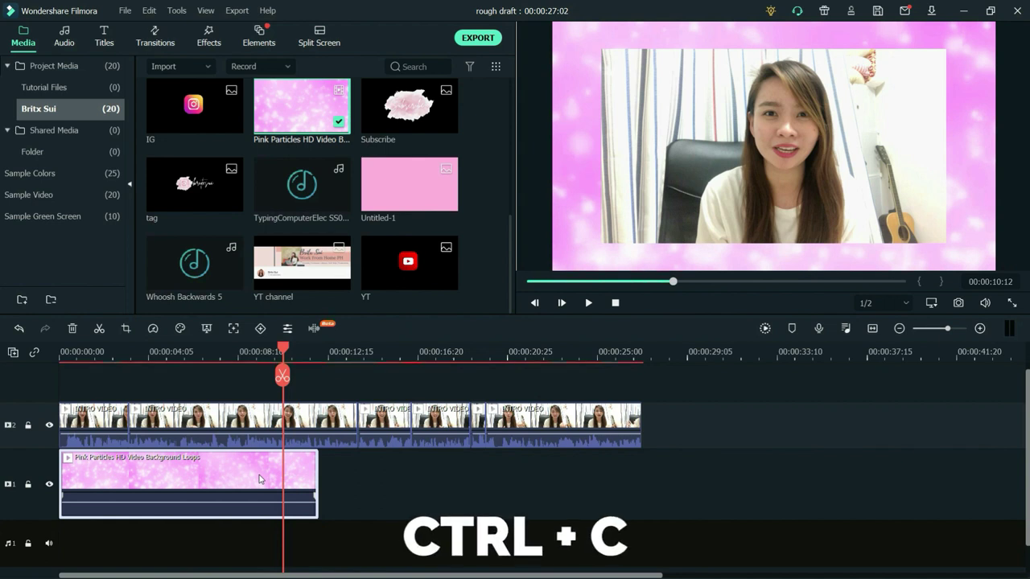
{"action": "left_click_drag", "start_coordinate": [378, 352], "coordinate": [331, 352]}
{"action": "left_click", "coordinate": [366, 488]}
{"action": "key", "text": "ctrl+v"}
{"action": "left_click_drag", "start_coordinate": [424, 475], "coordinate": [412, 474]}
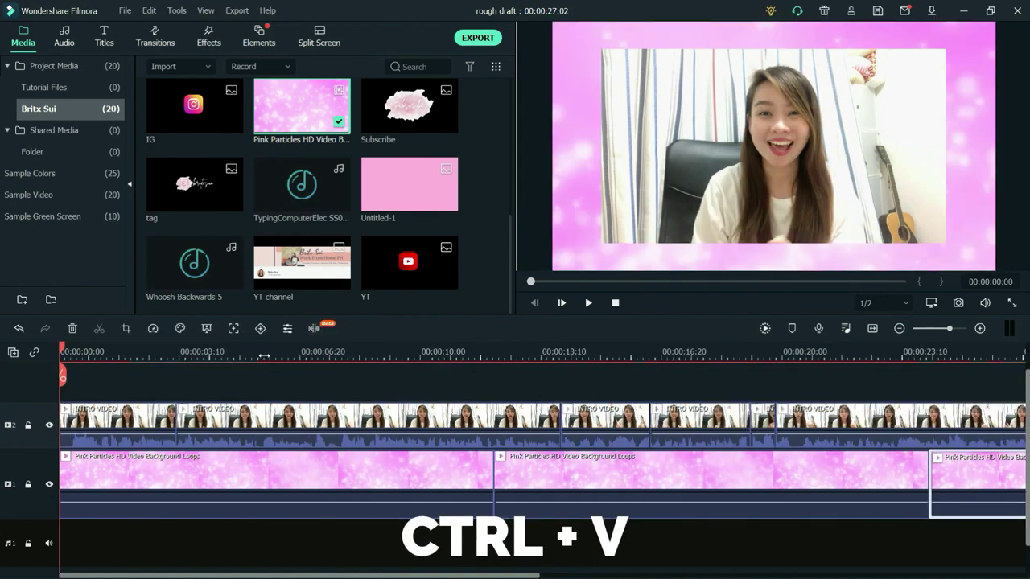
- Play the opening seconds of the timeline to check the scaled INTRO VIDEO over the pink background
{"action": "left_click", "coordinate": [244, 379]}
{"action": "left_click_drag", "start_coordinate": [326, 354], "coordinate": [384, 386]}
{"action": "scroll", "coordinate": [403, 412], "scroll_direction": "up", "scroll_amount": 1}
{"action": "scroll", "coordinate": [426, 415], "scroll_direction": "down", "scroll_amount": 2}
{"action": "scroll", "coordinate": [436, 420], "scroll_direction": "up", "scroll_amount": 2}
{"action": "key", "text": "space"}
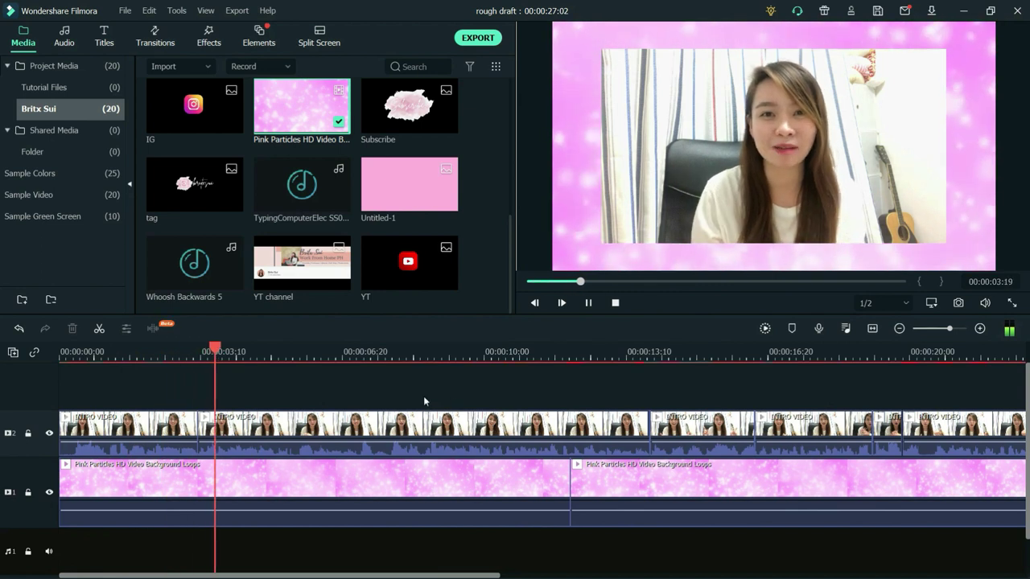
{"action": "key", "text": "space"}
{"action": "scroll", "coordinate": [274, 382], "scroll_direction": "down", "scroll_amount": 1}
- Position the playhead at 00:00:01:19 and preview the tag image from the project media
{"action": "left_click_drag", "start_coordinate": [160, 354], "coordinate": [128, 356]}
{"action": "left_click_drag", "start_coordinate": [180, 388], "coordinate": [235, 390]}
{"action": "scroll", "coordinate": [201, 391], "scroll_direction": "down", "scroll_amount": 1}
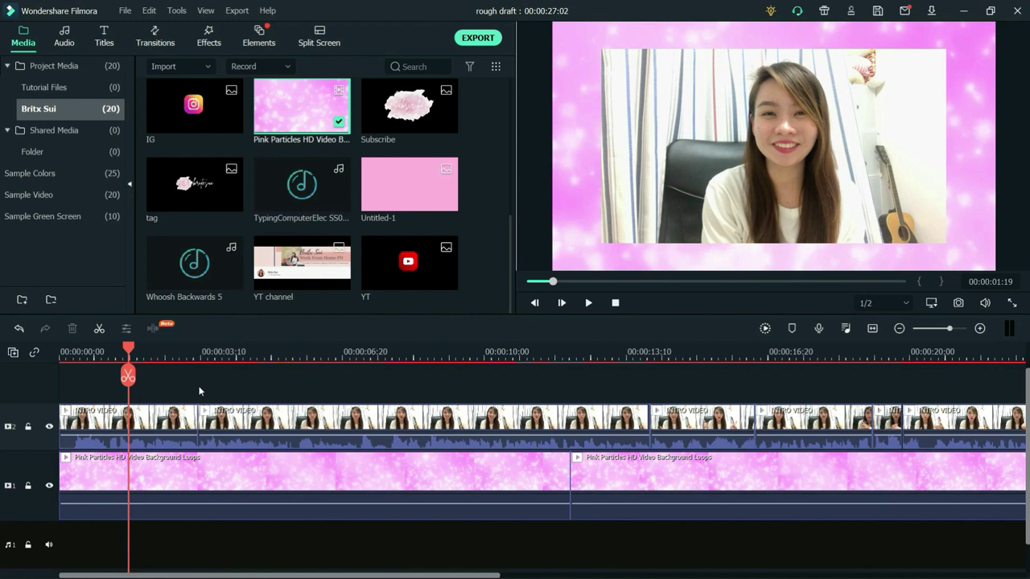
{"action": "mouse_move", "coordinate": [253, 389]}
{"action": "left_mouse_down"}
{"action": "mouse_move", "coordinate": [269, 392]}
{"action": "mouse_move", "coordinate": [259, 369]}
{"action": "left_mouse_up"}
{"action": "left_click", "coordinate": [204, 193]}
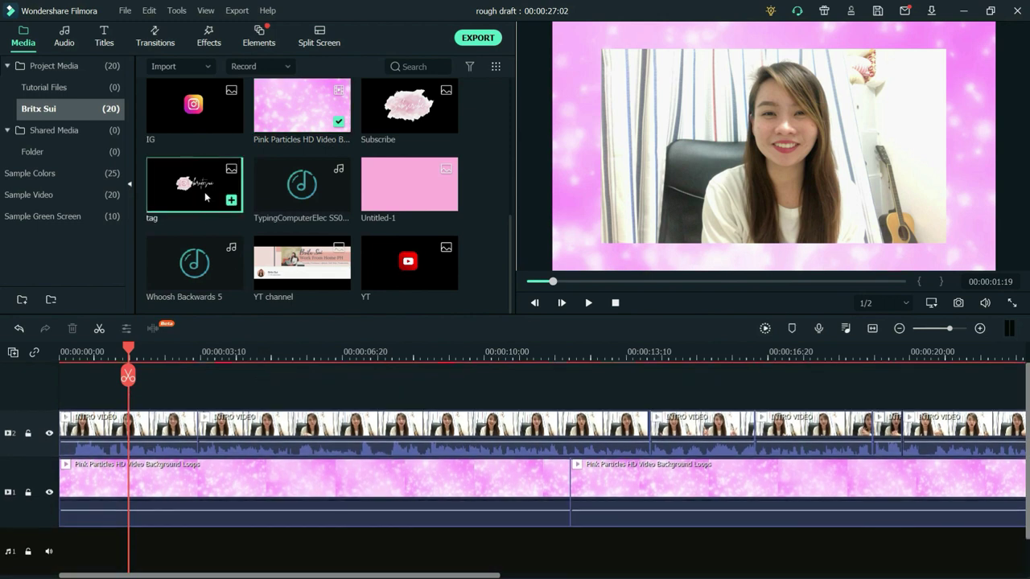
{"action": "double_click", "coordinate": [188, 200]}
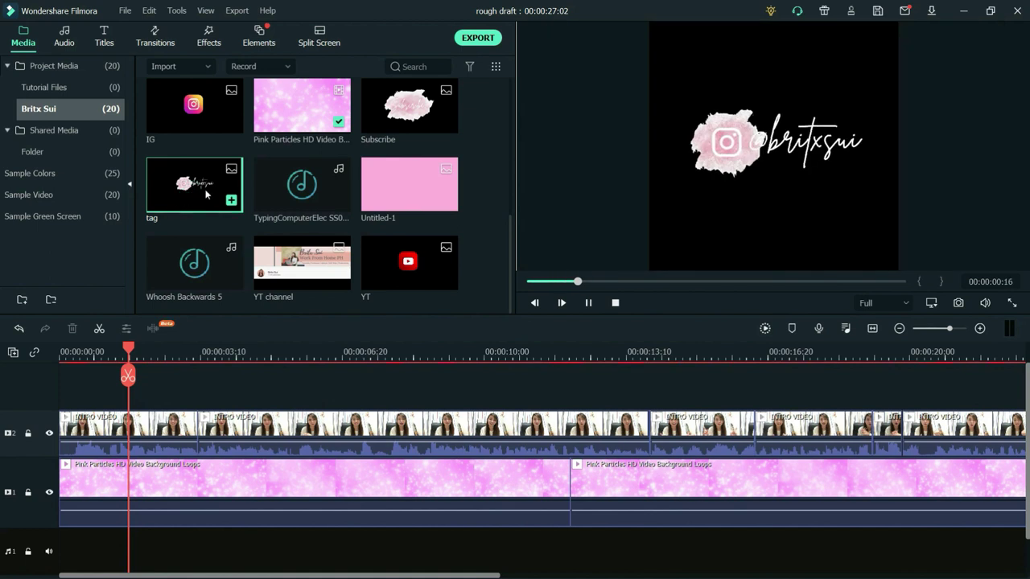
- Place the tag image on video track 3, scale it to 54.31%, and position it at X -209.6, Y -125.5 over the INTRO VIDEO
{"action": "left_click_drag", "start_coordinate": [206, 194], "coordinate": [91, 388]}
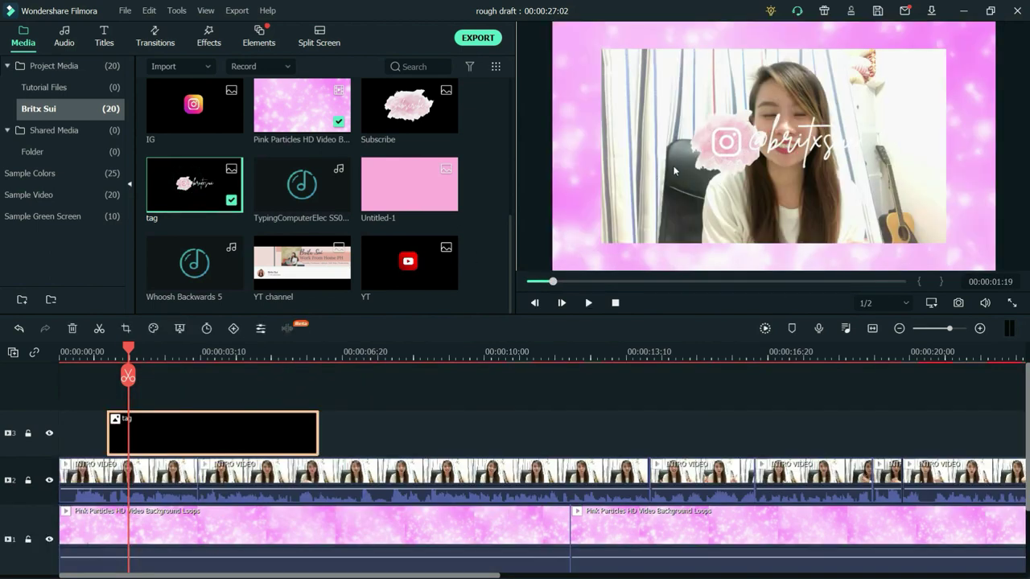
{"action": "left_click", "coordinate": [114, 349]}
{"action": "left_click_drag", "start_coordinate": [757, 141], "coordinate": [692, 183]}
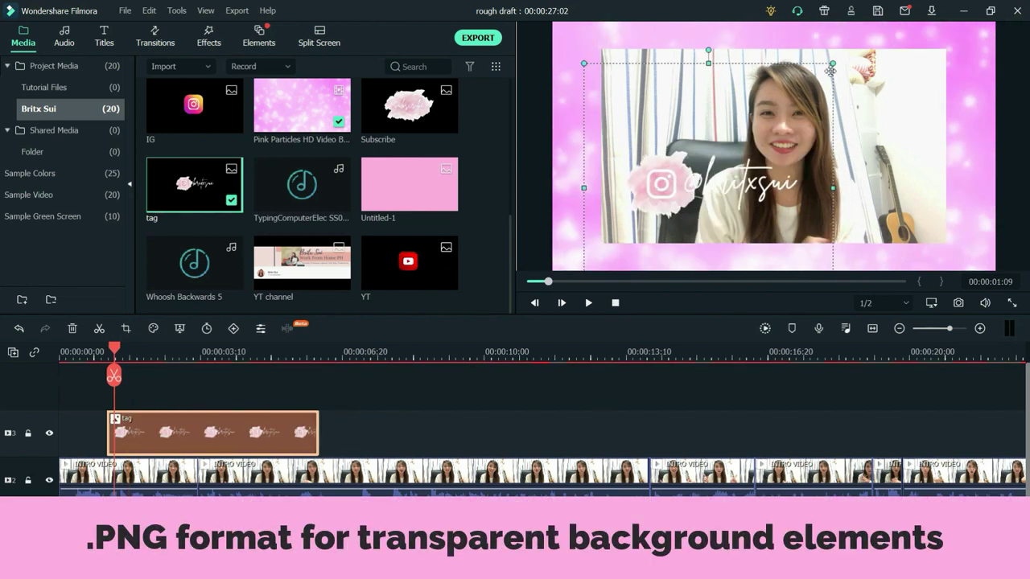
{"action": "left_click_drag", "start_coordinate": [829, 71], "coordinate": [842, 64]}
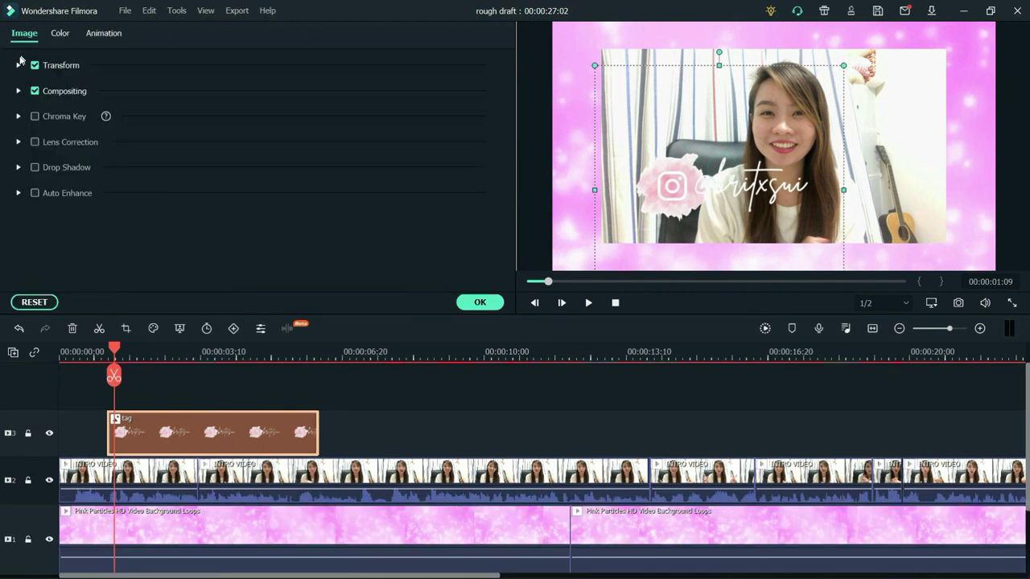
{"action": "left_click", "coordinate": [18, 64]}
{"action": "left_click_drag", "start_coordinate": [844, 65], "coordinate": [754, 154]}
{"action": "left_click_drag", "start_coordinate": [688, 180], "coordinate": [676, 184]}
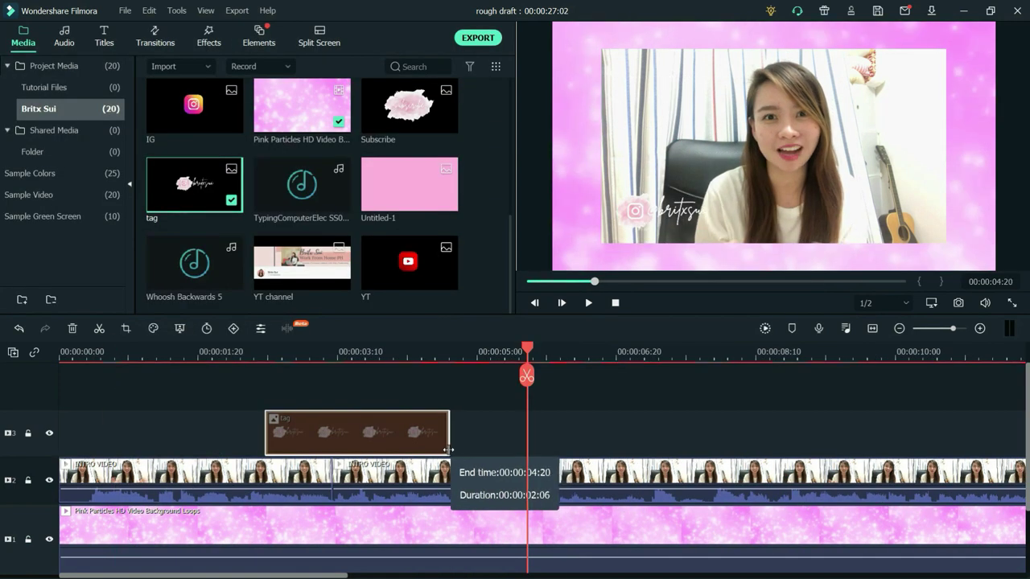
- Trim the tag clip to a duration of 00:00:02:06 so it ends at 00:00:04:20
{"action": "left_click_drag", "start_coordinate": [441, 450], "coordinate": [440, 449]}
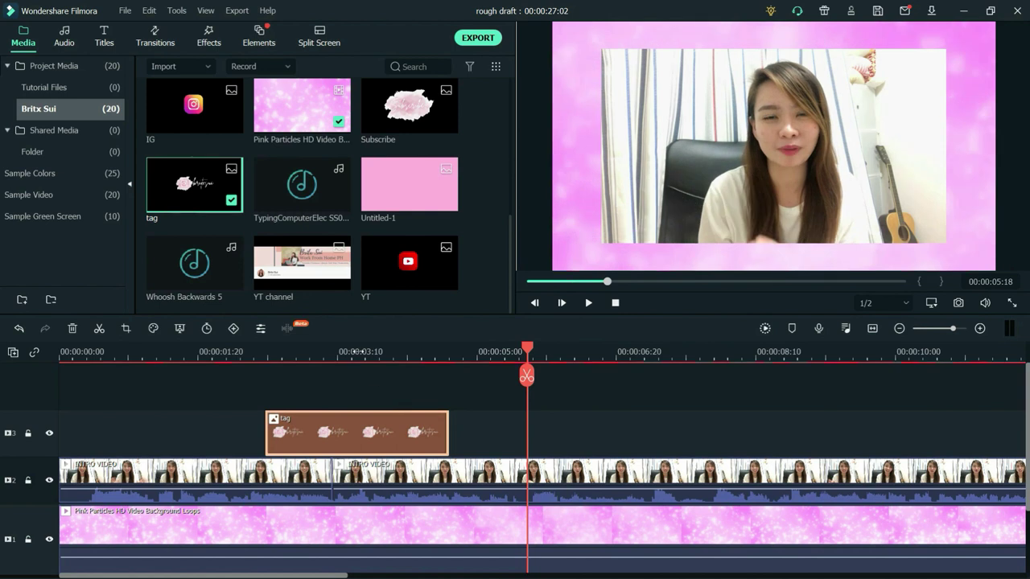
{"action": "left_click", "coordinate": [355, 351]}
{"action": "left_click", "coordinate": [367, 389]}
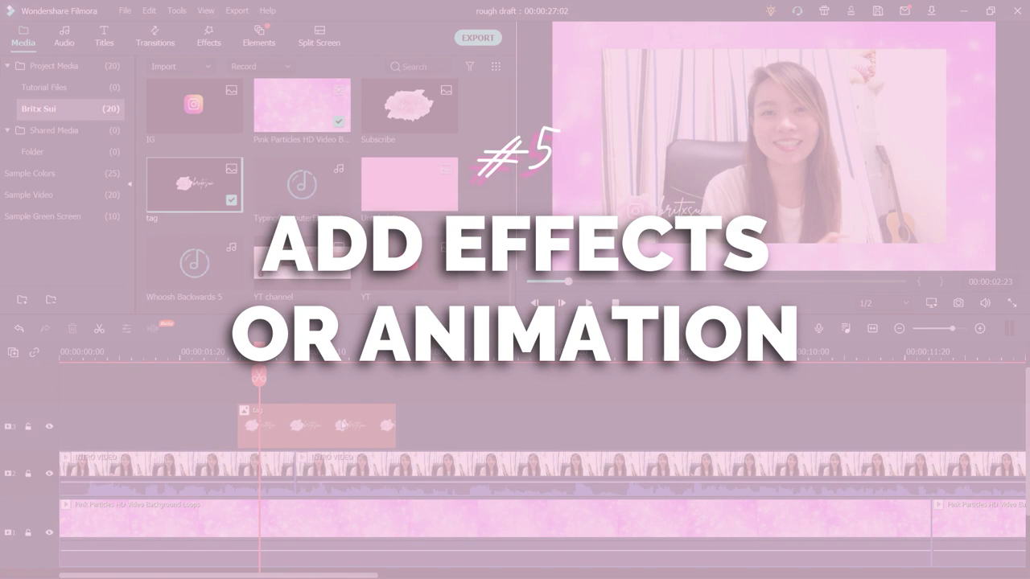
- Examine the preset and custom animation options for the tag clip
{"action": "left_click", "coordinate": [326, 437]}
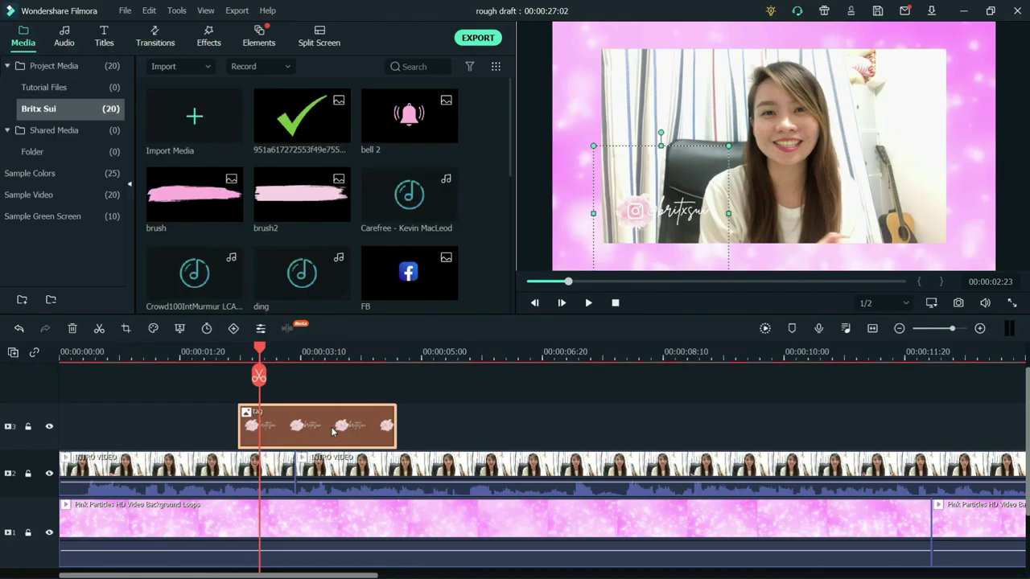
{"action": "double_click", "coordinate": [326, 438]}
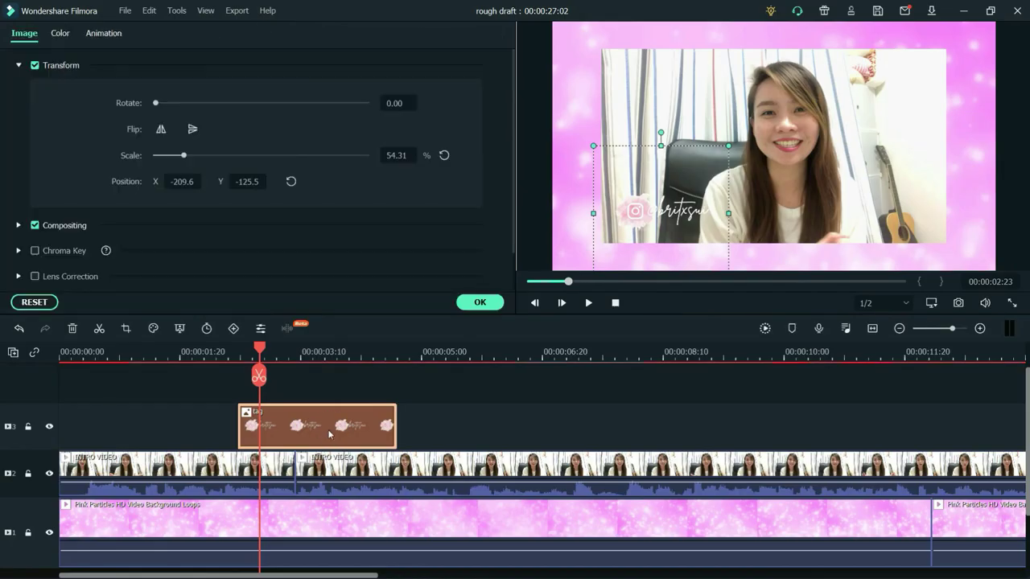
{"action": "left_click", "coordinate": [104, 33]}
{"action": "scroll", "coordinate": [185, 236], "scroll_direction": "down", "scroll_amount": 2}
{"action": "left_click", "coordinate": [87, 282]}
{"action": "scroll", "coordinate": [199, 245], "scroll_direction": "down", "scroll_amount": 10}
{"action": "scroll", "coordinate": [331, 226], "scroll_direction": "up", "scroll_amount": 15}
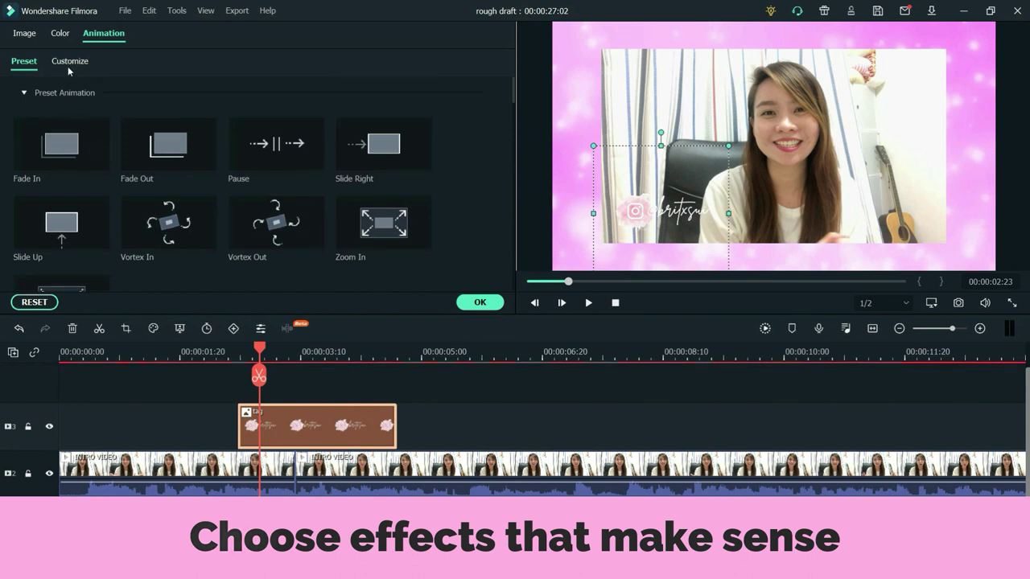
{"action": "left_click", "coordinate": [70, 64]}
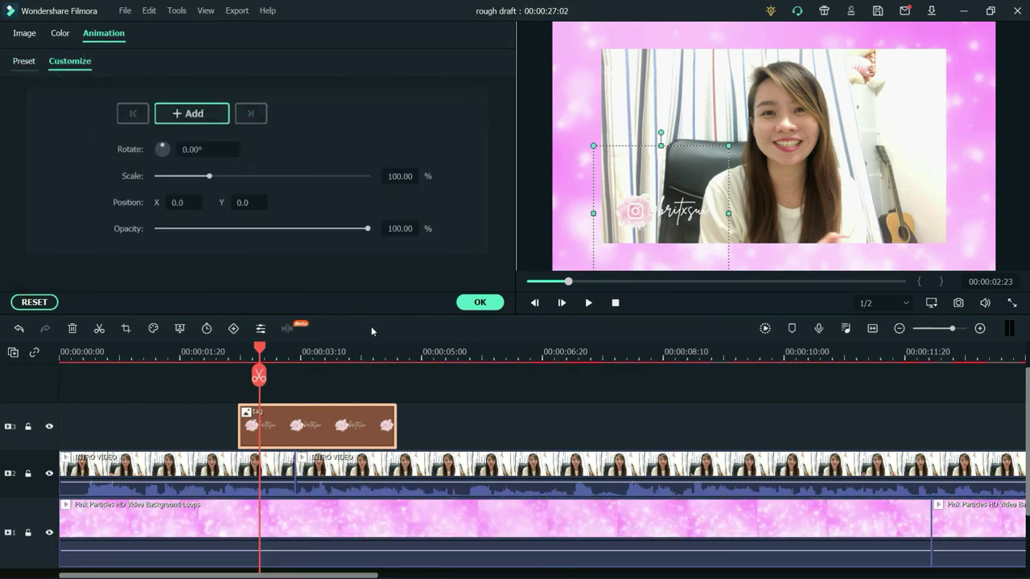
{"action": "left_click_drag", "start_coordinate": [325, 348], "coordinate": [397, 348]}
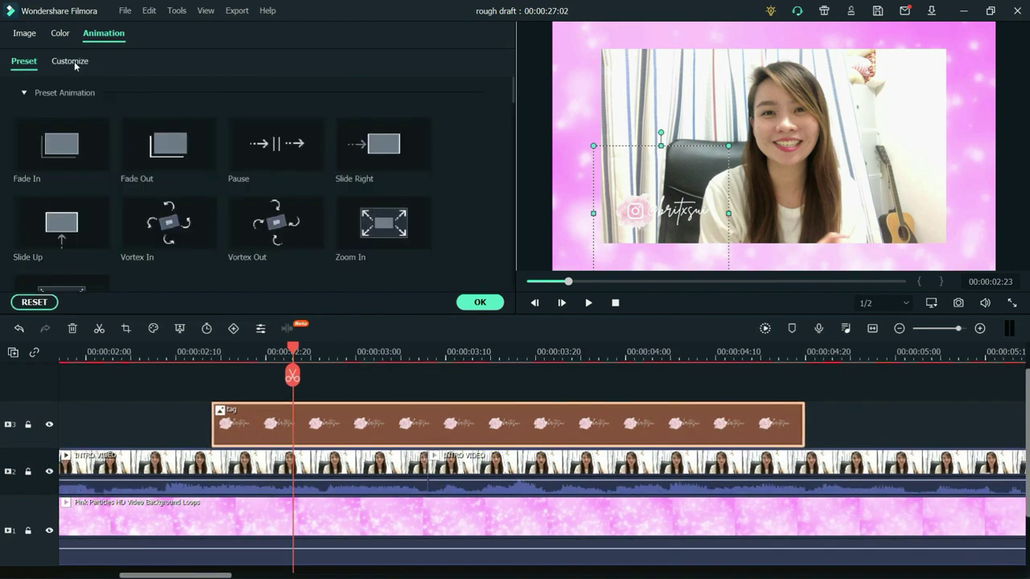
{"action": "left_click", "coordinate": [74, 62]}
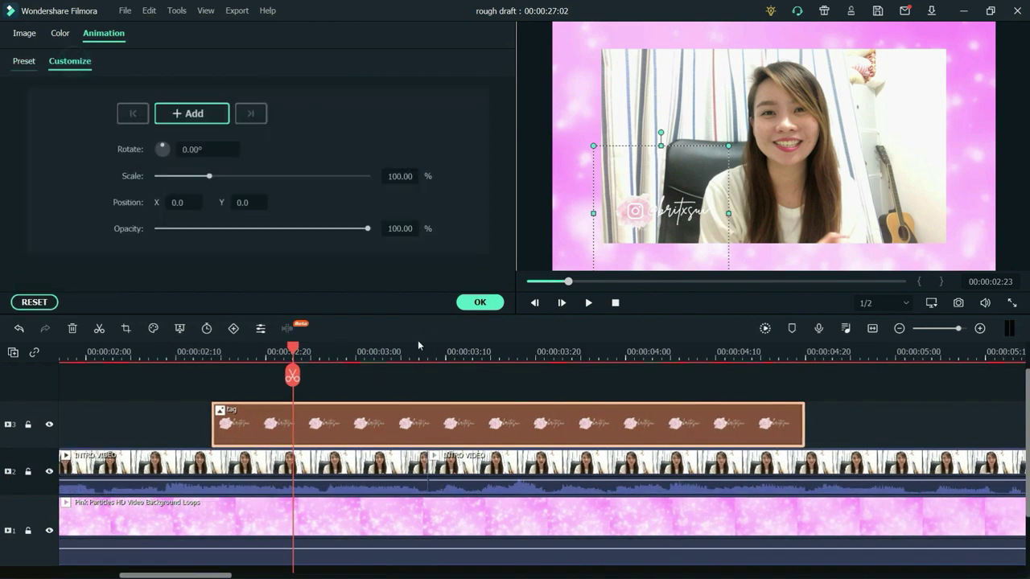
{"action": "left_click", "coordinate": [25, 63]}
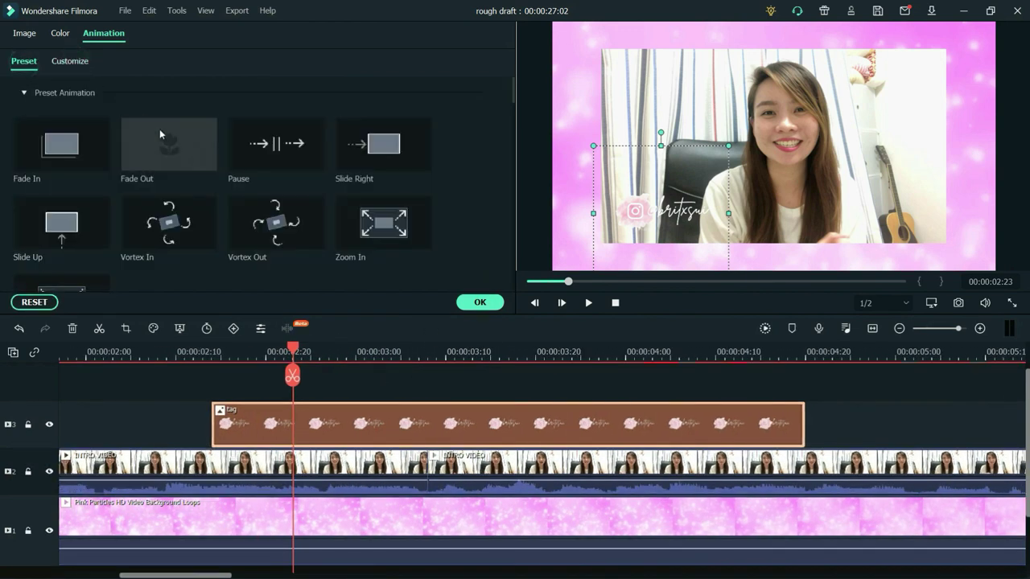
- Apply the Boom! preset motion to the tag clip and play it back on the timeline
{"action": "scroll", "coordinate": [256, 210], "scroll_direction": "down", "scroll_amount": 5}
{"action": "left_click_drag", "start_coordinate": [514, 145], "coordinate": [514, 127]}
{"action": "scroll", "coordinate": [194, 221], "scroll_direction": "up", "scroll_amount": 1}
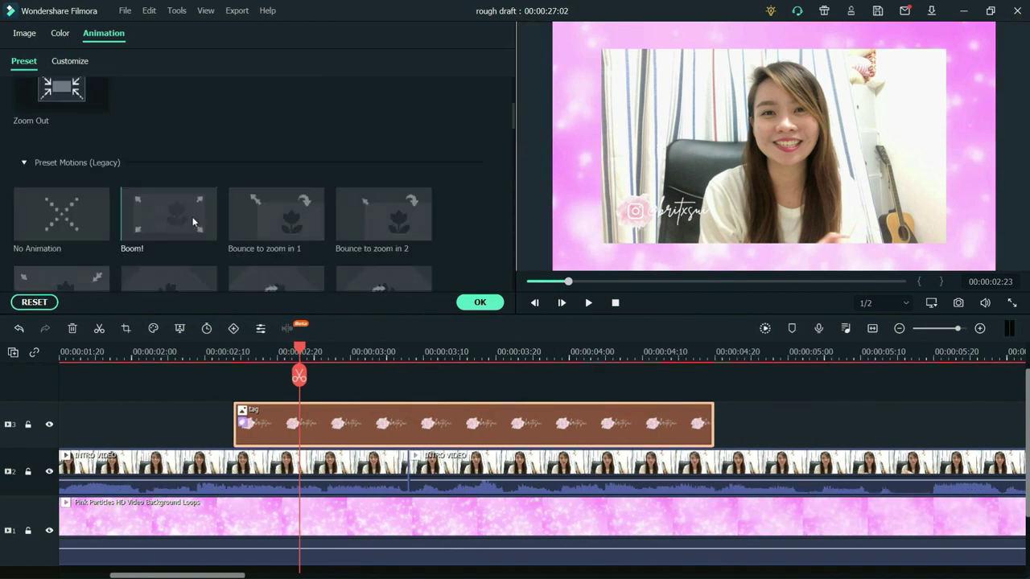
{"action": "scroll", "coordinate": [189, 221], "scroll_direction": "down", "scroll_amount": 1}
{"action": "scroll", "coordinate": [186, 221], "scroll_direction": "up", "scroll_amount": 1}
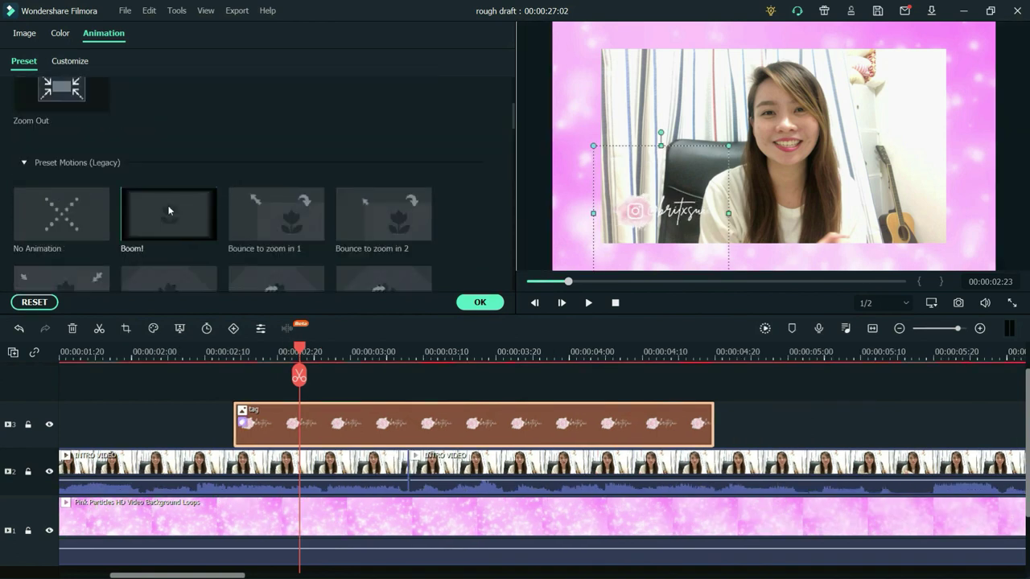
{"action": "left_click", "coordinate": [304, 388]}
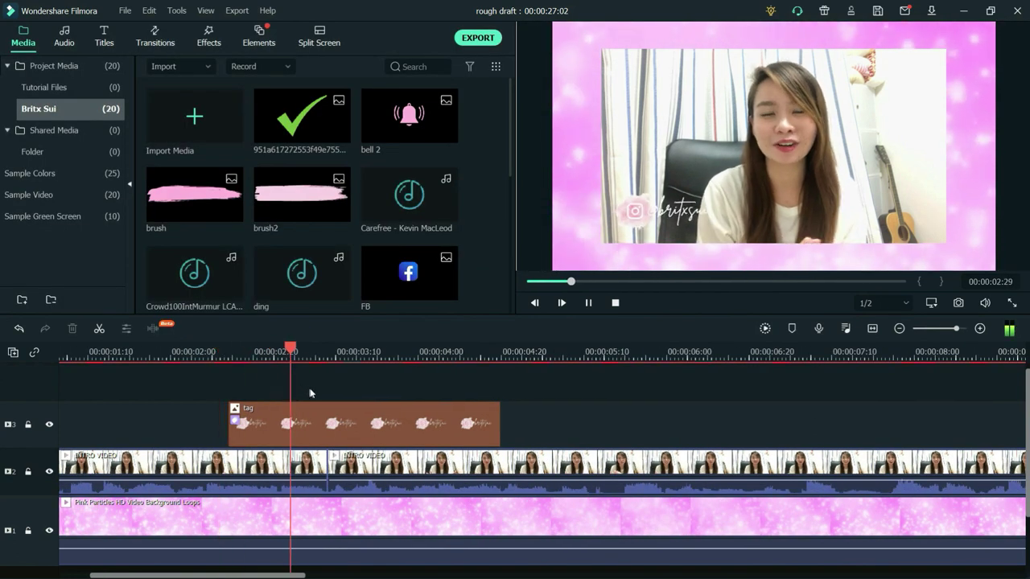
{"action": "key", "text": "space"}
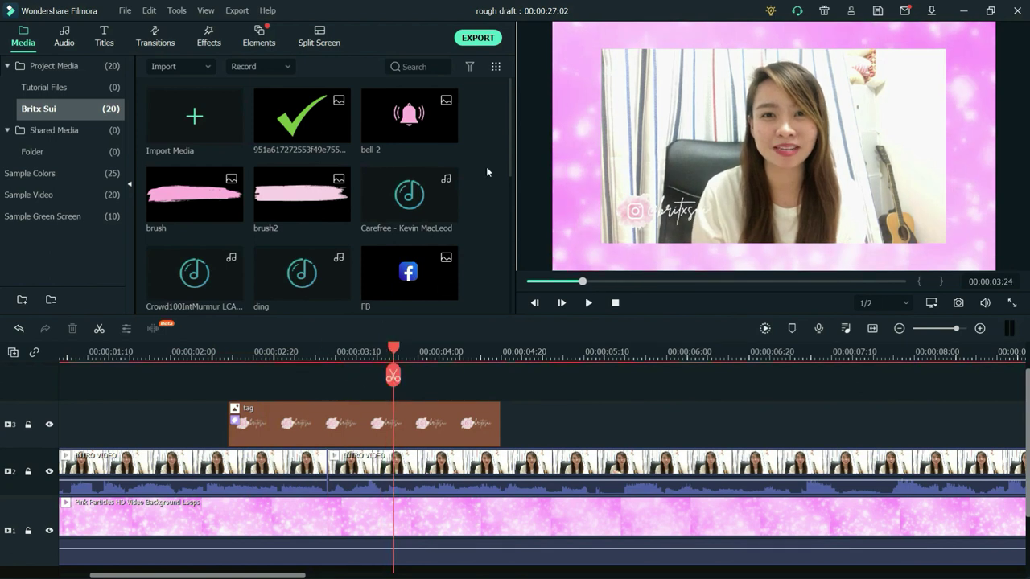
- Add the pop_1 sound effect to audio track 1 at the start of the tag clip and play it back
{"action": "scroll", "coordinate": [480, 177], "scroll_direction": "down", "scroll_amount": 1}
{"action": "scroll", "coordinate": [407, 252], "scroll_direction": "up", "scroll_amount": 1}
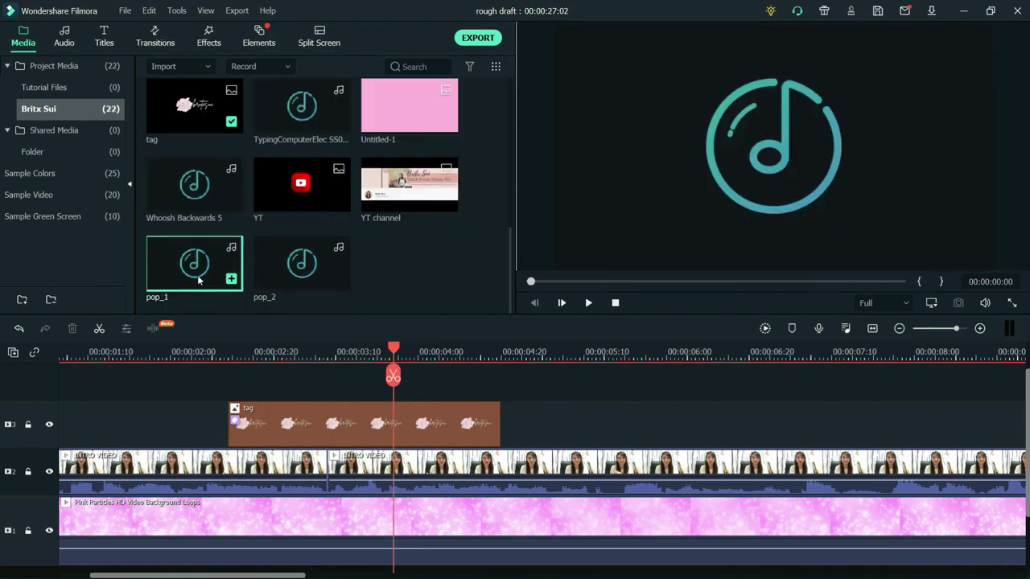
{"action": "left_click_drag", "start_coordinate": [180, 263], "coordinate": [242, 469]}
{"action": "left_click", "coordinate": [217, 357]}
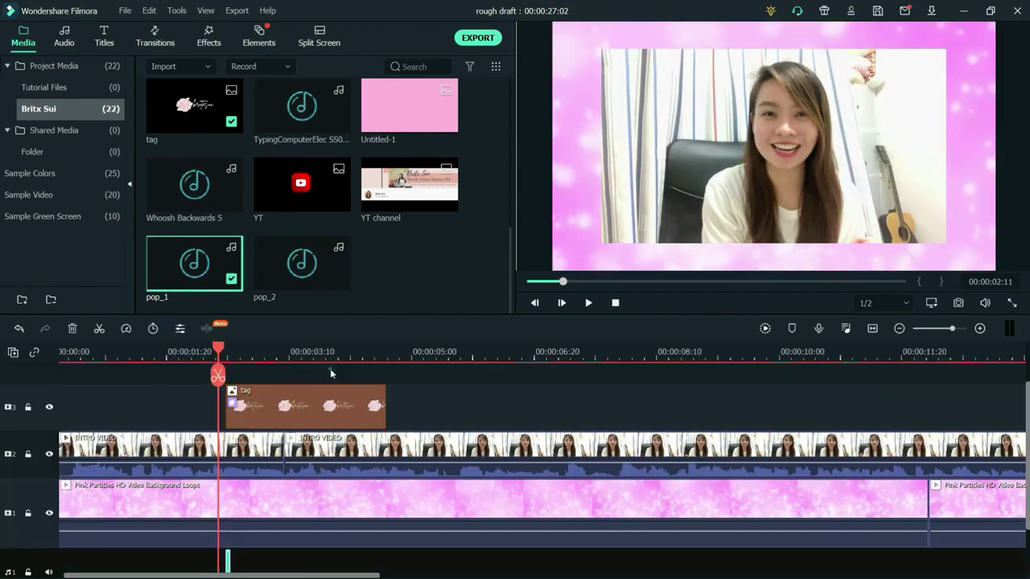
{"action": "left_click", "coordinate": [332, 374]}
{"action": "key", "text": "space"}
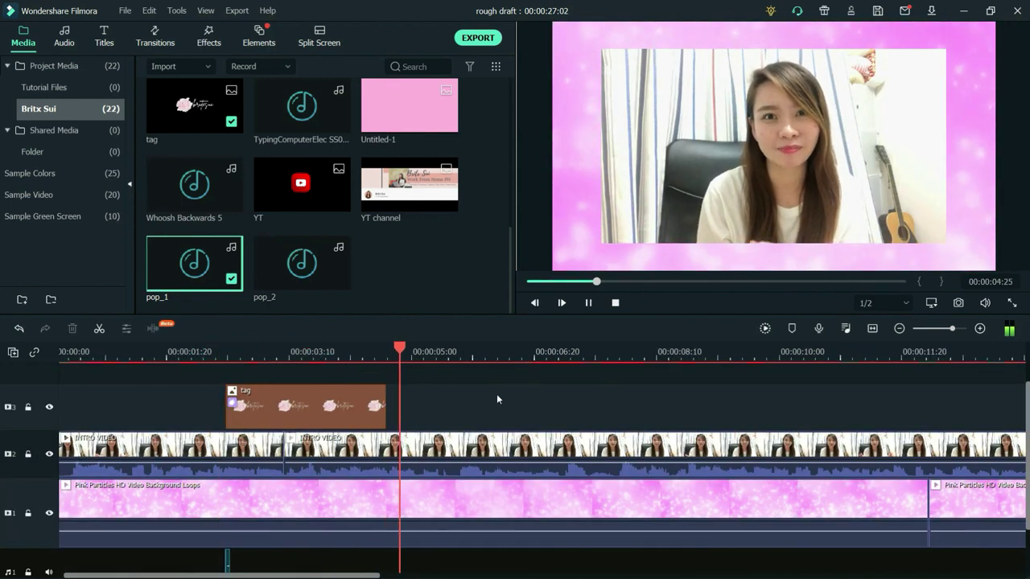
- Place the Untitled-1 pink background on video track 3 from 00:00:05:00 and the FB Page image above it on track 4
{"action": "left_click", "coordinate": [339, 352]}
{"action": "left_click_drag", "start_coordinate": [341, 349], "coordinate": [337, 366]}
{"action": "scroll", "coordinate": [336, 378], "scroll_direction": "right", "scroll_amount": 1}
{"action": "left_click", "coordinate": [335, 385]}
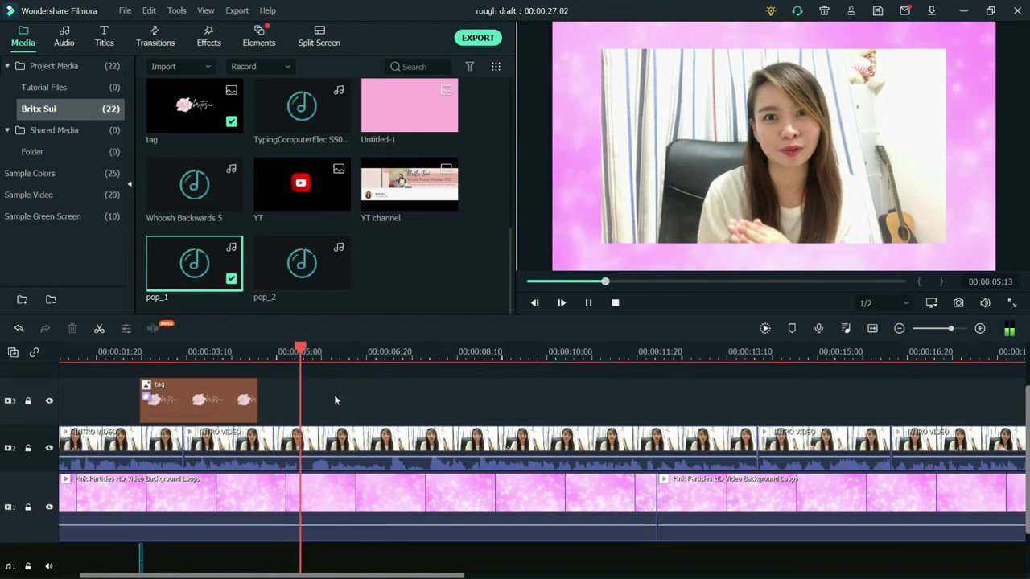
{"action": "scroll", "coordinate": [339, 403], "scroll_direction": "right", "scroll_amount": 1}
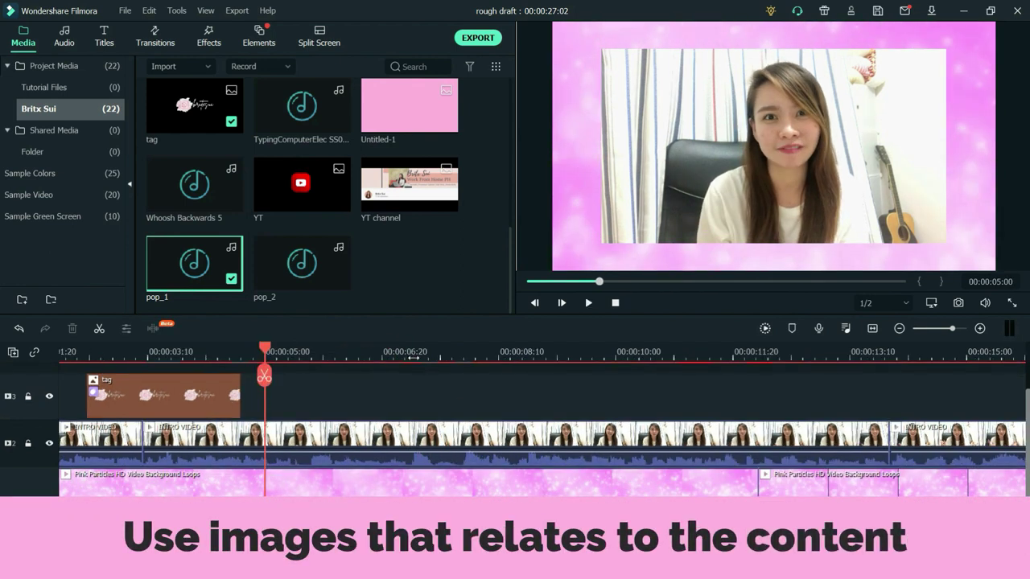
{"action": "left_click_drag", "start_coordinate": [414, 359], "coordinate": [372, 361]}
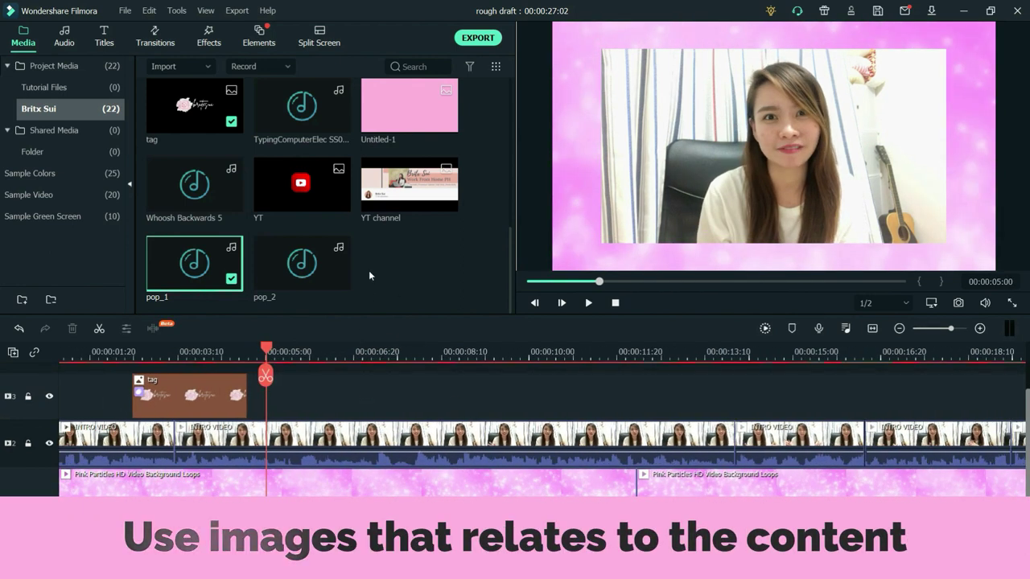
{"action": "scroll", "coordinate": [369, 270], "scroll_direction": "up", "scroll_amount": 3}
{"action": "left_click_drag", "start_coordinate": [285, 317], "coordinate": [271, 395]}
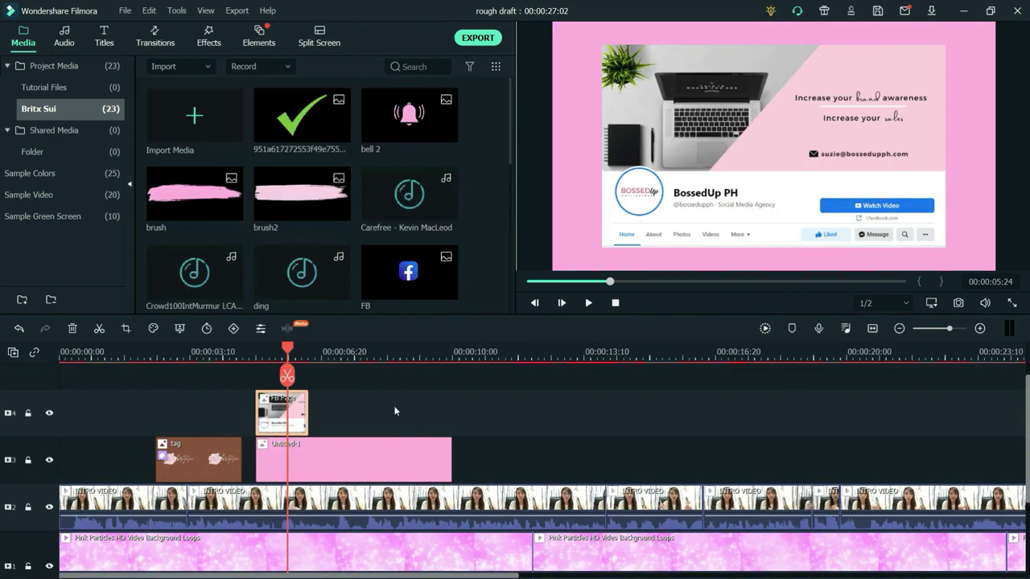
- Import the phone frame image and place it on video track 5, starting where the FB Page clip ends
{"action": "double_click", "coordinate": [477, 208]}
{"action": "left_click", "coordinate": [198, 169]}
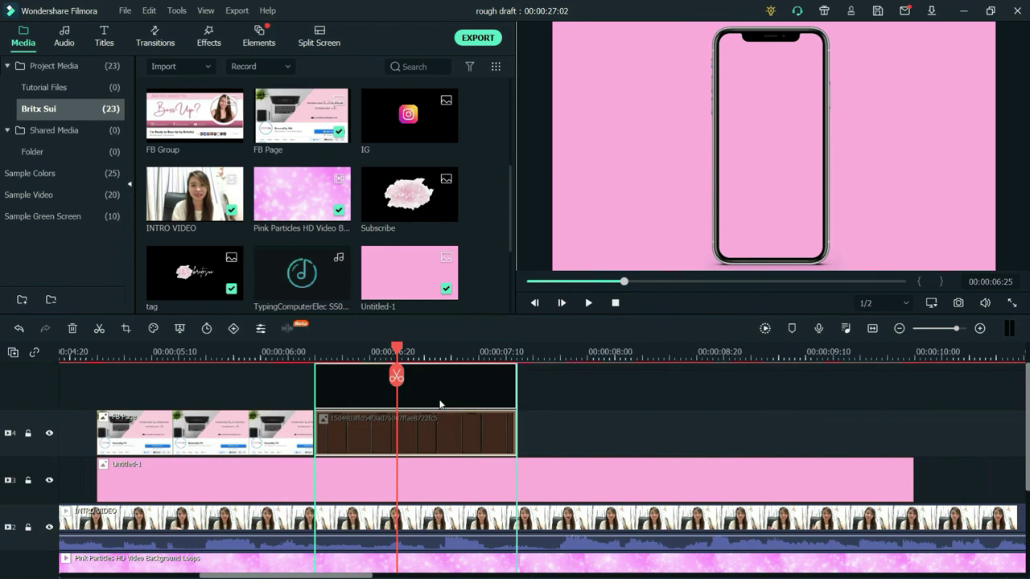
{"action": "left_click_drag", "start_coordinate": [440, 404], "coordinate": [440, 403]}
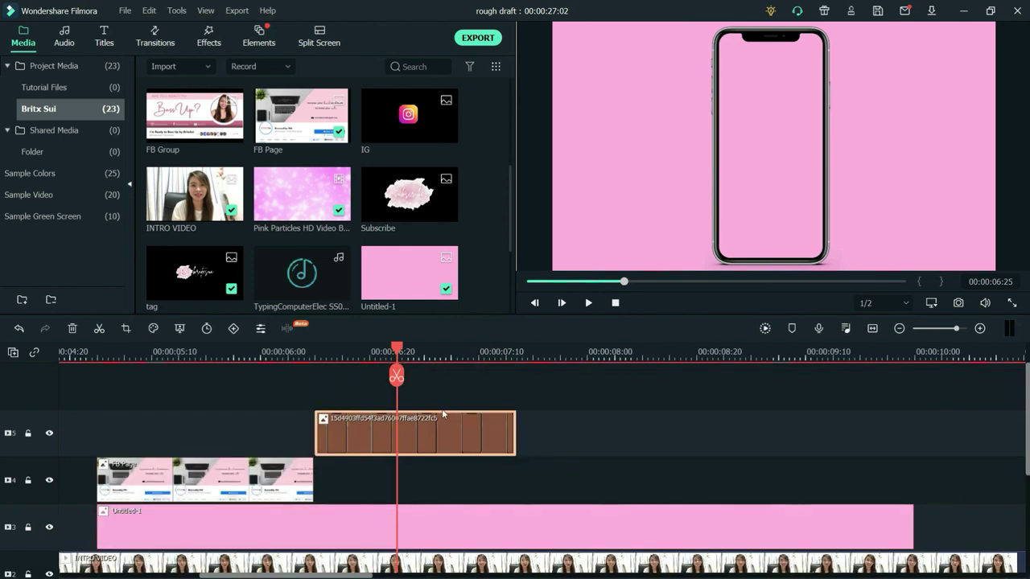
- Import the IMG_8194 image from the Tutorial folder into the project media
{"action": "scroll", "coordinate": [325, 192], "scroll_direction": "down", "scroll_amount": 2}
{"action": "scroll", "coordinate": [338, 229], "scroll_direction": "up", "scroll_amount": 3}
{"action": "scroll", "coordinate": [322, 218], "scroll_direction": "down", "scroll_amount": 3}
{"action": "left_click", "coordinate": [481, 201]}
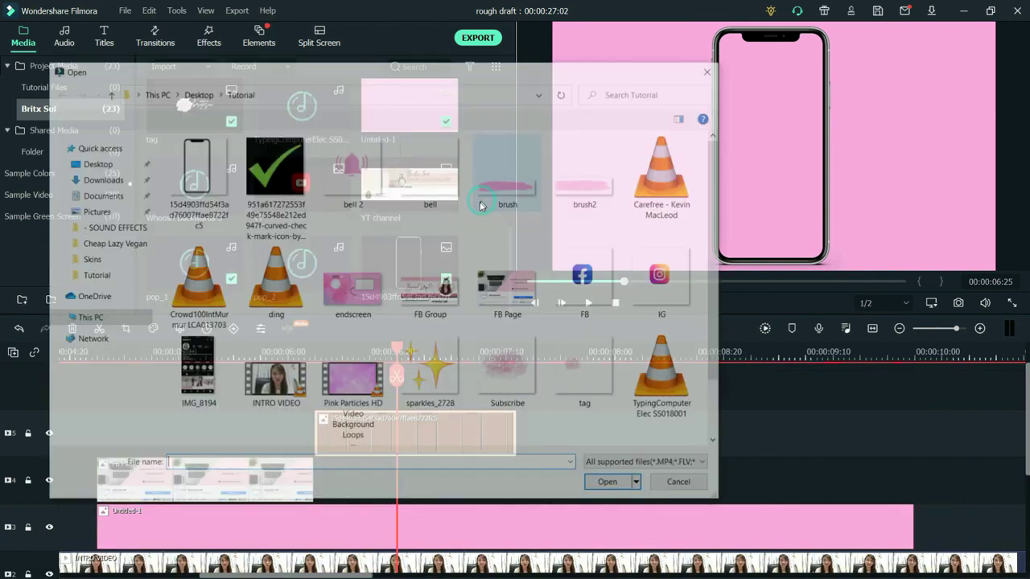
{"action": "scroll", "coordinate": [456, 246], "scroll_direction": "down", "scroll_amount": 3}
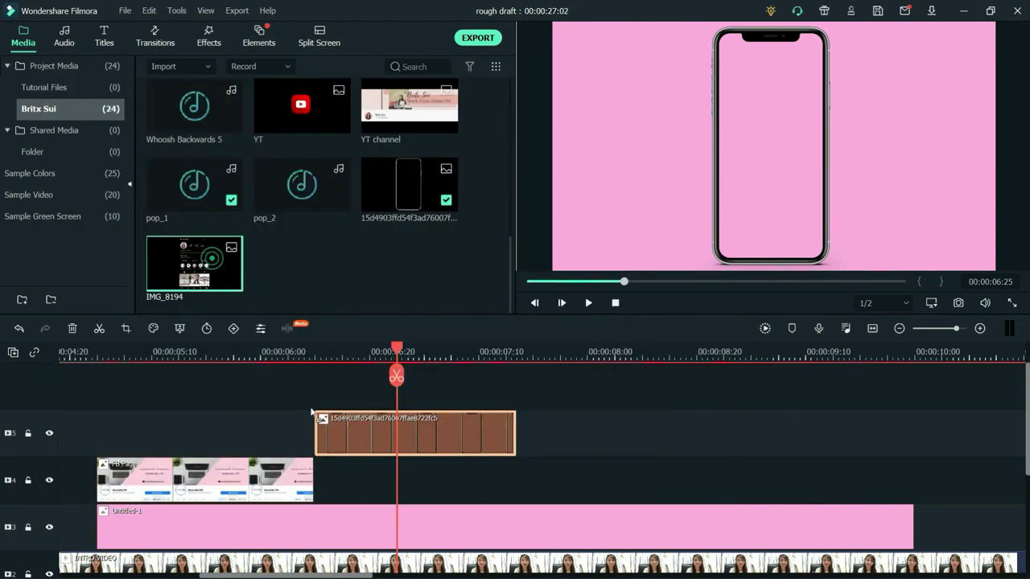
- Place IMG_8194 on video track 4 beneath the phone frame clip and cut off its excess so both clips end together
{"action": "left_click_drag", "start_coordinate": [311, 412], "coordinate": [327, 483]}
{"action": "left_click", "coordinate": [534, 355]}
{"action": "key", "text": "ctrl+b"}
{"action": "left_click", "coordinate": [563, 479]}
{"action": "key", "text": "Delete"}
{"action": "left_click_drag", "start_coordinate": [532, 480], "coordinate": [515, 481]}
- Scale and position the IMG_8194 screenshot to fit inside the phone frame's screen
{"action": "left_click", "coordinate": [402, 356]}
{"action": "double_click", "coordinate": [450, 483]}
{"action": "left_click_drag", "start_coordinate": [207, 156], "coordinate": [202, 156]}
{"action": "left_click_drag", "start_coordinate": [836, 147], "coordinate": [827, 146]}
{"action": "left_click_drag", "start_coordinate": [771, 36], "coordinate": [771, 29]}
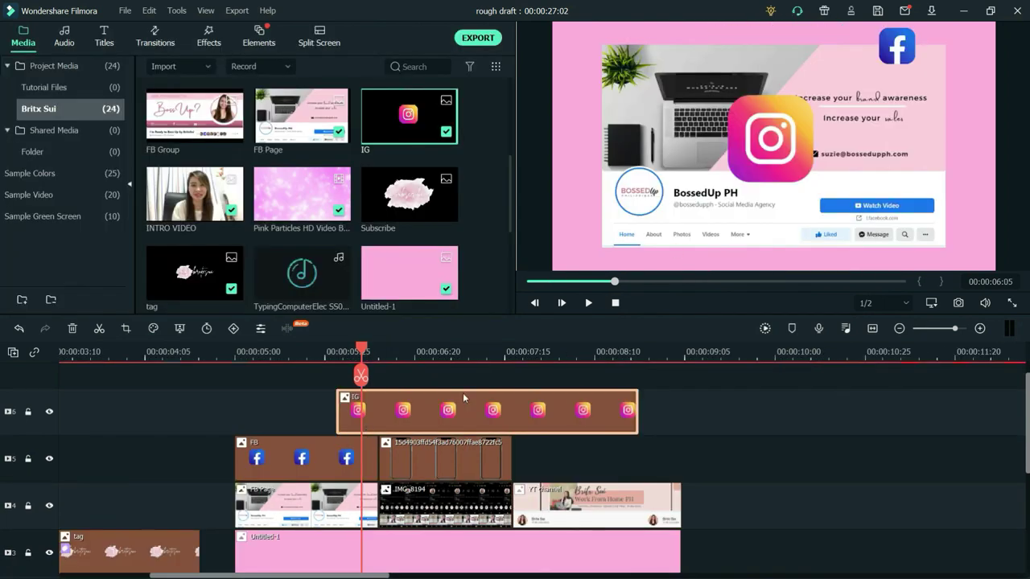
- Copy the FB icon clip's effects and paste them onto the IG icon clip on video track 6
{"action": "right_click", "coordinate": [341, 457]}
{"action": "left_click", "coordinate": [375, 464]}
{"action": "right_click", "coordinate": [400, 411]}
{"action": "left_click", "coordinate": [435, 481]}
- Move the IG icon clip to start with the phone frame clip and trim its end to match that clip
{"action": "left_click", "coordinate": [442, 355]}
{"action": "left_click_drag", "start_coordinate": [411, 413], "coordinate": [460, 415]}
{"action": "left_click_drag", "start_coordinate": [719, 413], "coordinate": [531, 429]}
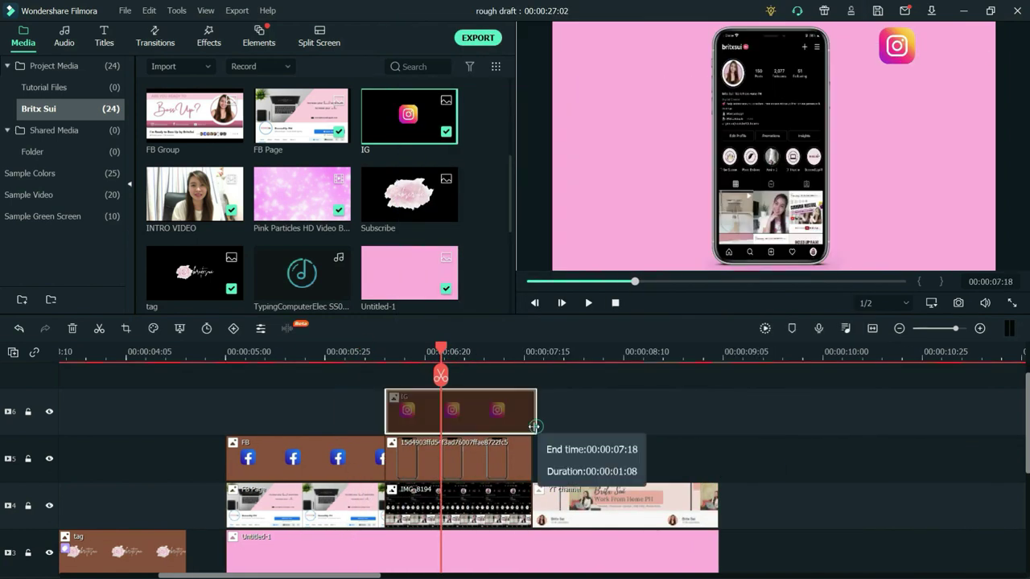
{"action": "left_click_drag", "start_coordinate": [897, 46], "coordinate": [713, 217]}
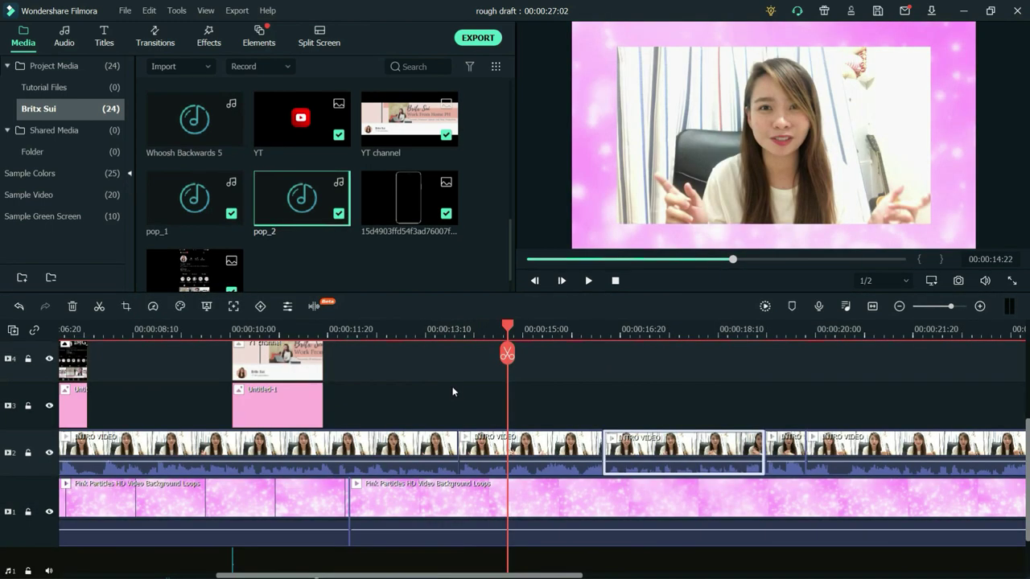
- Play the INTRO VIDEO section following the YT channel clip and position the playhead at 00:00:12:13
{"action": "left_click", "coordinate": [453, 389]}
{"action": "left_click_drag", "start_coordinate": [383, 328], "coordinate": [407, 344]}
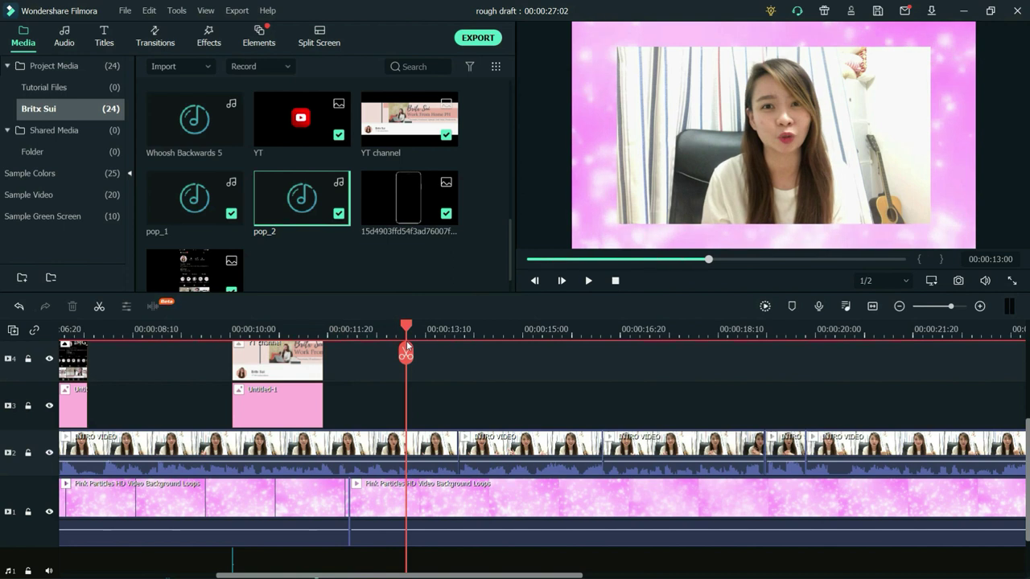
{"action": "key", "text": "space"}
{"action": "key", "text": "space"}
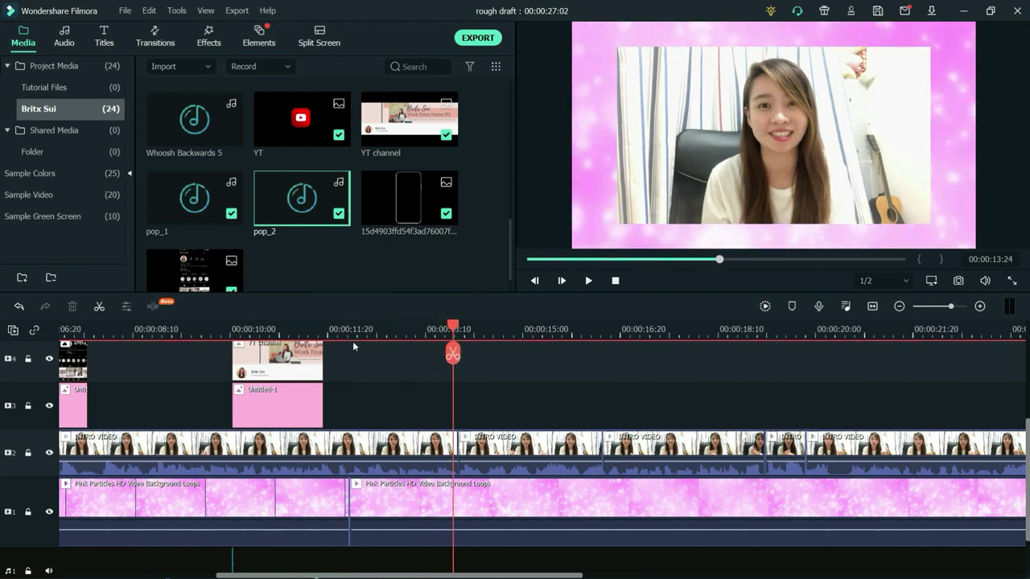
{"action": "left_click", "coordinate": [349, 332]}
{"action": "left_click_drag", "start_coordinate": [350, 333], "coordinate": [337, 330]}
{"action": "left_click", "coordinate": [380, 387]}
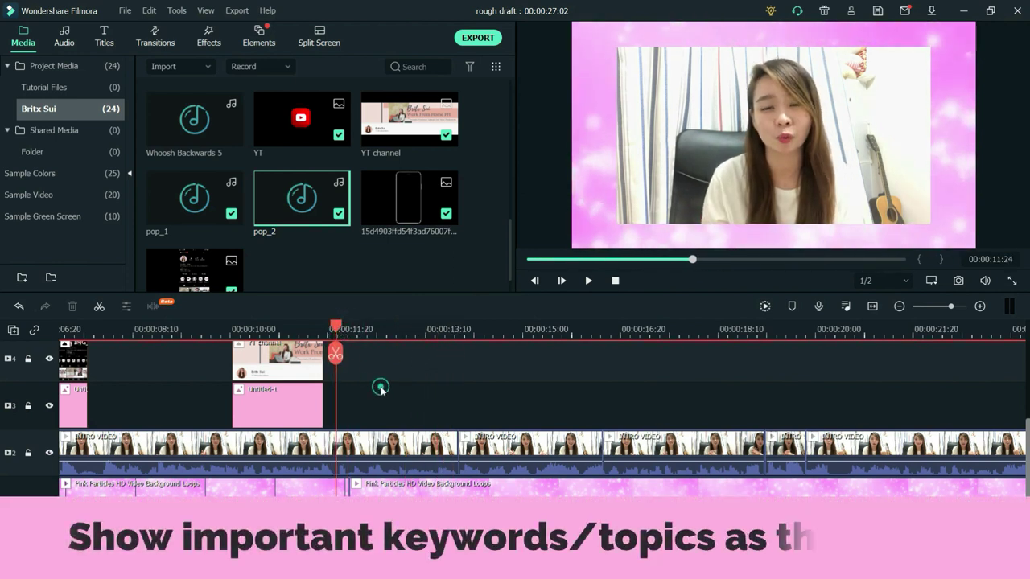
{"action": "key", "text": "Left"}
{"action": "key", "text": "Left"}
{"action": "key", "text": "Left"}
{"action": "left_click", "coordinate": [362, 329]}
{"action": "left_click_drag", "start_coordinate": [362, 328], "coordinate": [373, 329]}
{"action": "scroll", "coordinate": [451, 385], "scroll_direction": "up", "scroll_amount": 1}
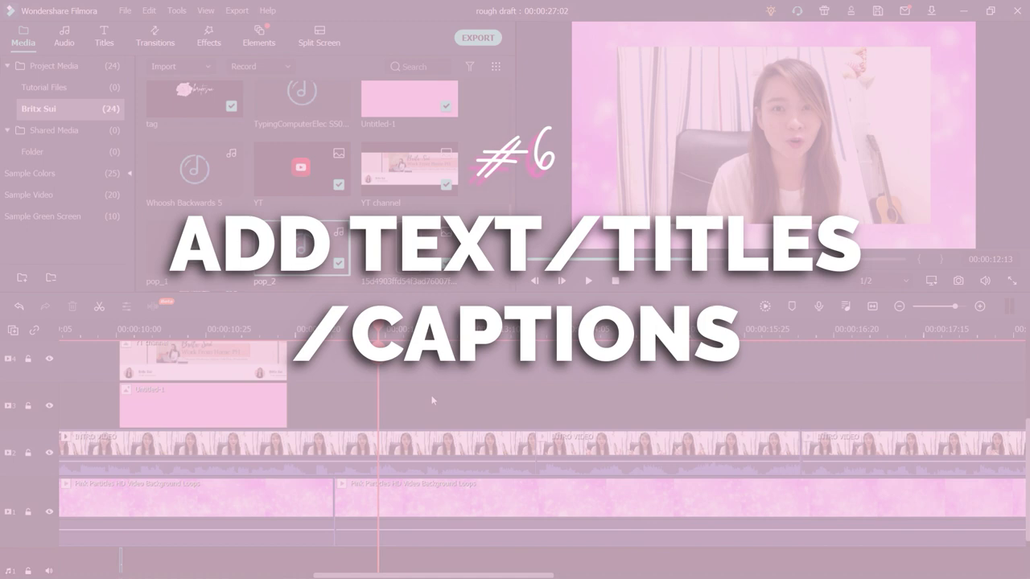
- Add a Basic 6 title over the INTRO VIDEO section near the playhead, reading "Work from home" in Raleway Black
{"action": "left_click", "coordinate": [105, 40]}
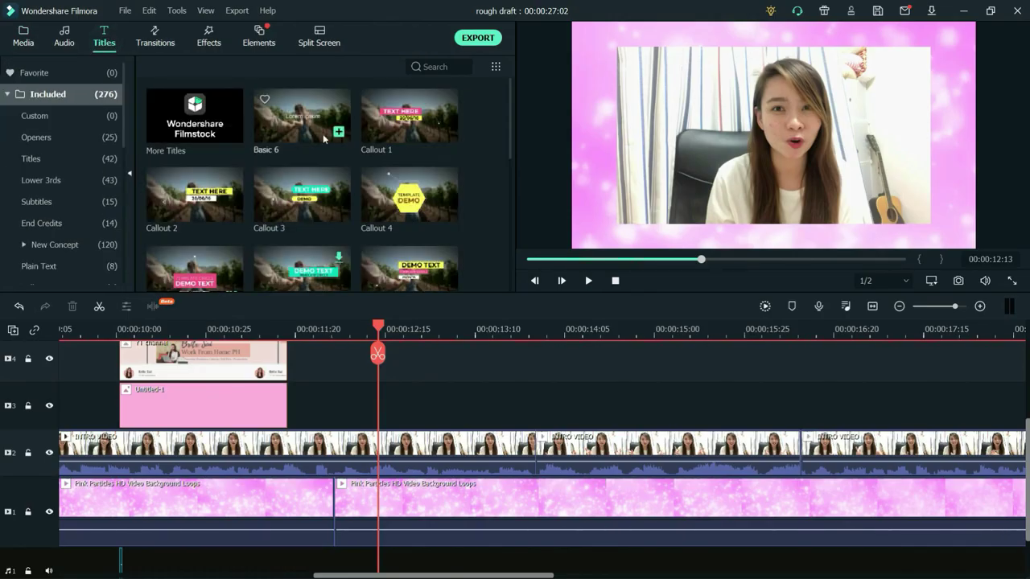
{"action": "left_click_drag", "start_coordinate": [297, 131], "coordinate": [357, 367]}
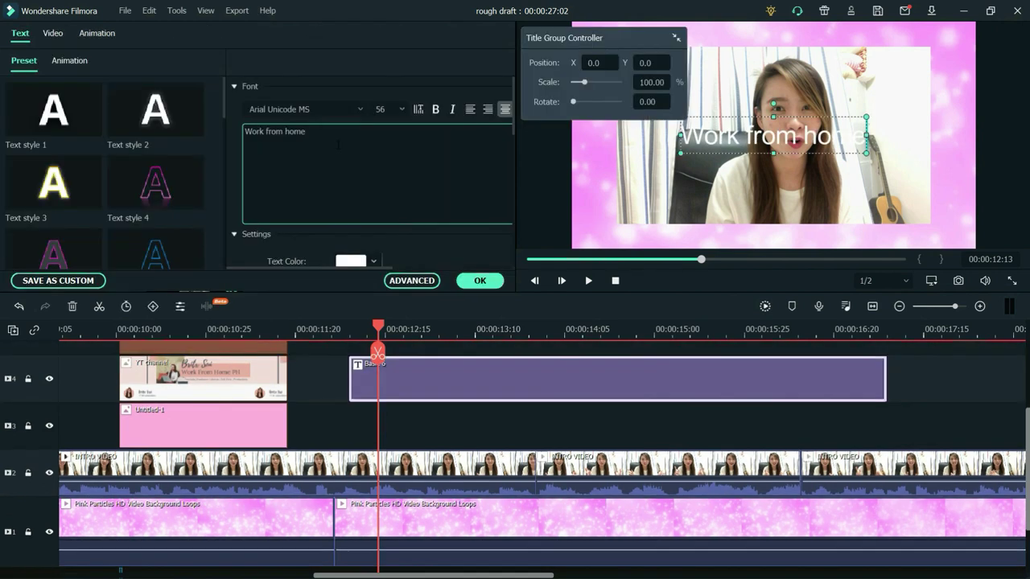
{"action": "left_click", "coordinate": [337, 144]}
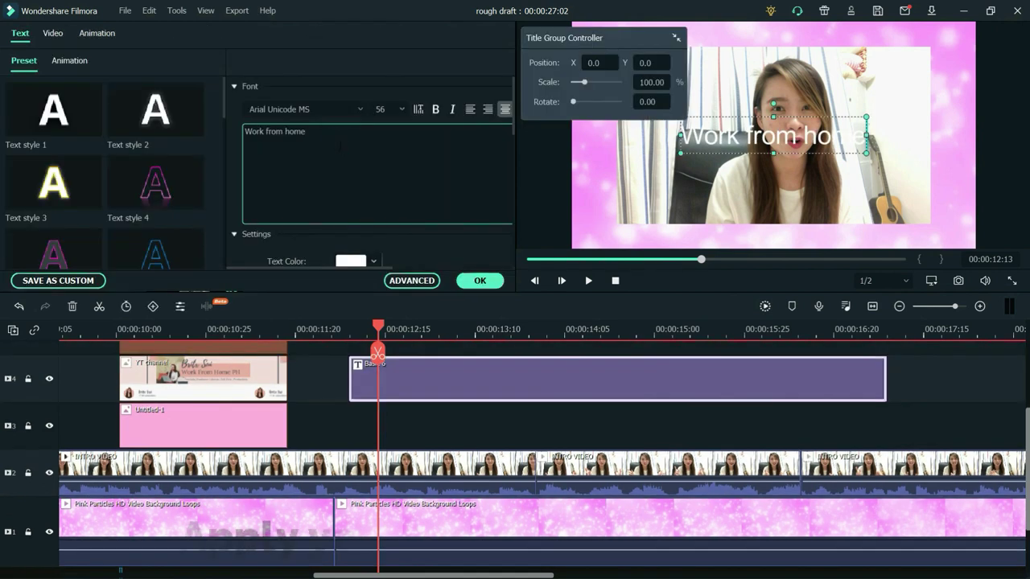
{"action": "left_click", "coordinate": [306, 109]}
{"action": "type", "text": "Raleway Black"}
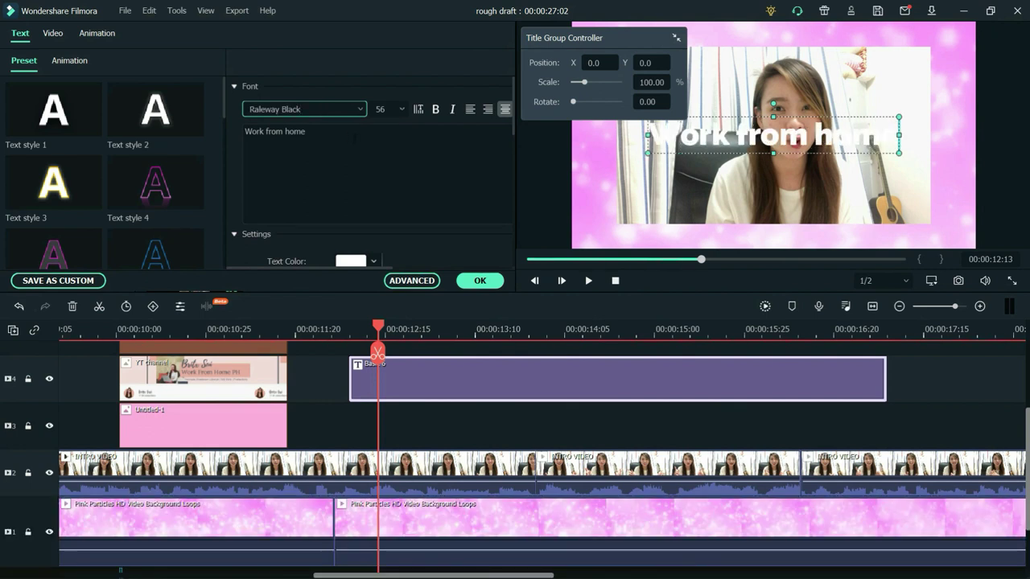
{"action": "key", "text": "Return"}
- Set the "Work from home" title's text colour to #ffb4e2 and save that pink as a custom colour
{"action": "scroll", "coordinate": [375, 223], "scroll_direction": "down", "scroll_amount": 2}
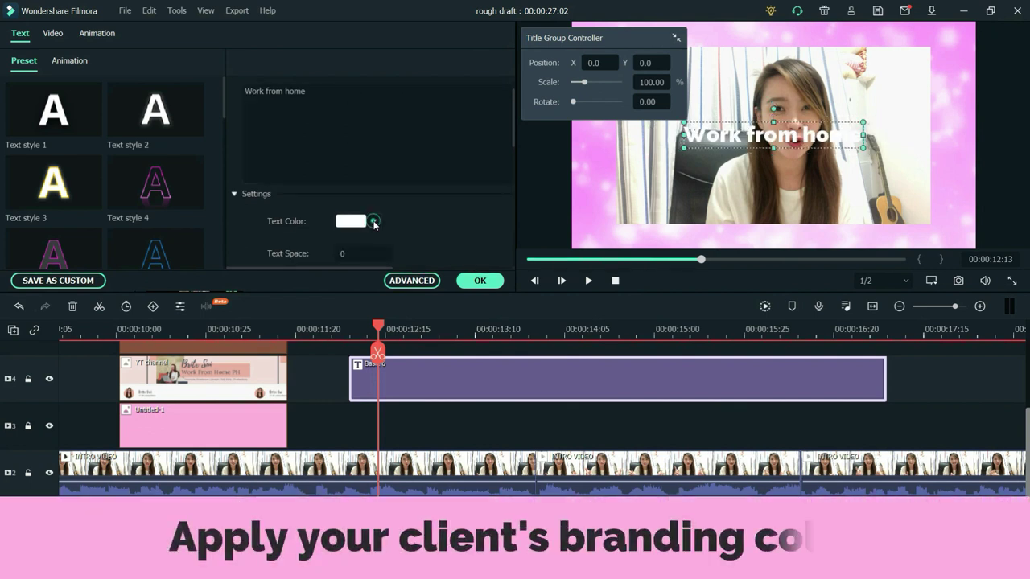
{"action": "left_click", "coordinate": [372, 221]}
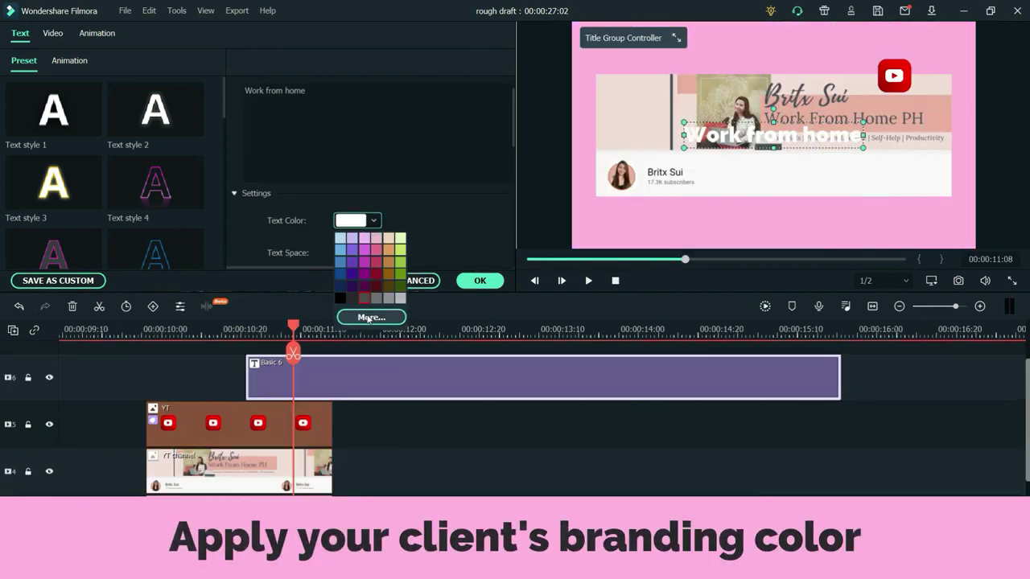
{"action": "left_click", "coordinate": [370, 318]}
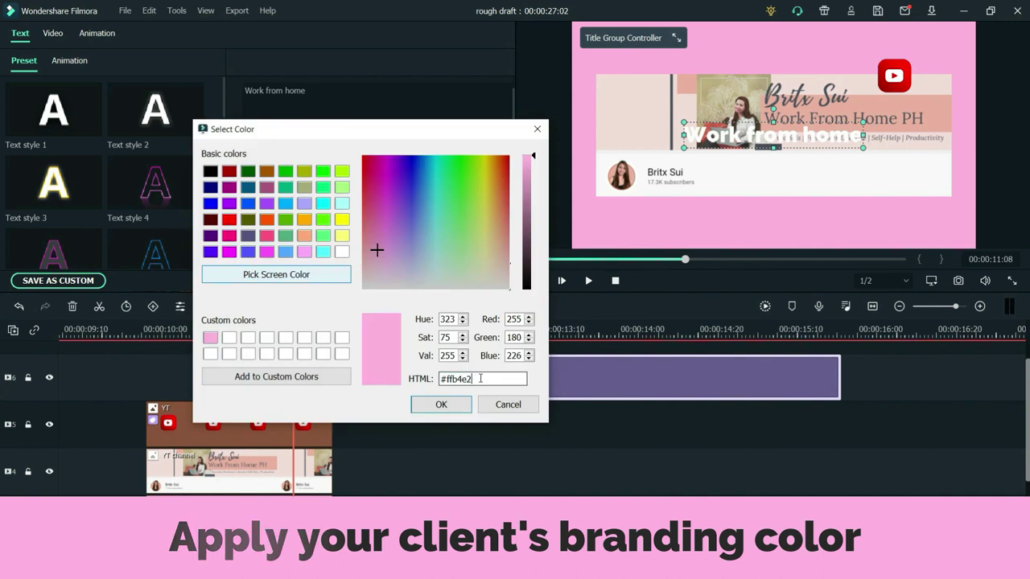
{"action": "left_click", "coordinate": [325, 376]}
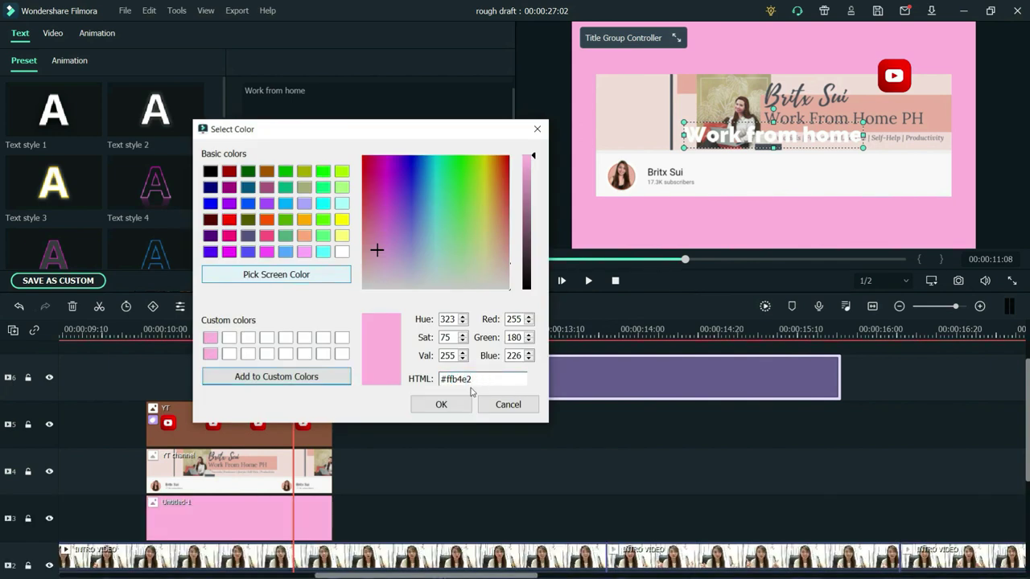
{"action": "left_click", "coordinate": [447, 405]}
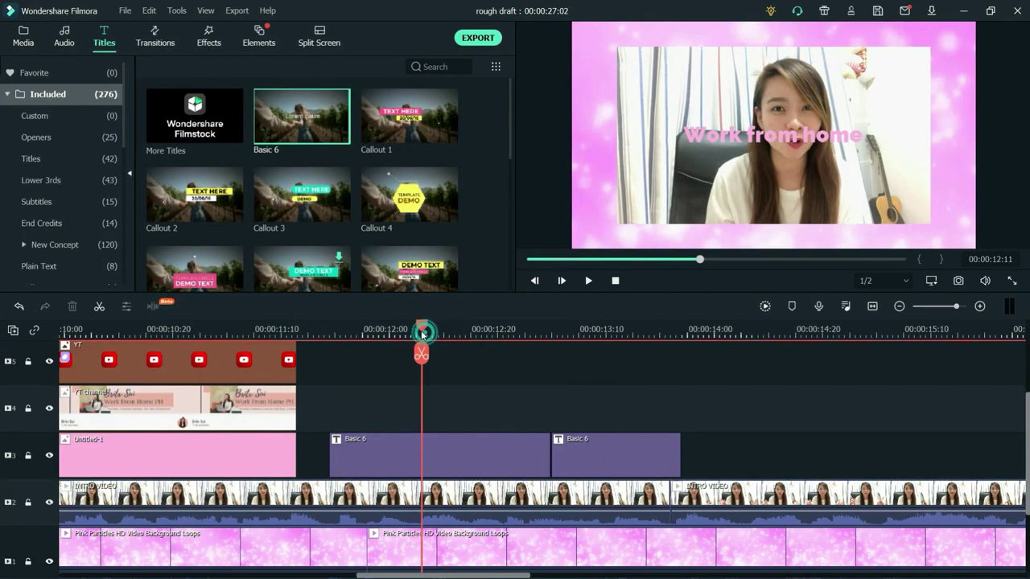
- Adjust the brush3 image on video track 3 so it sits behind the "Work from home" text
{"action": "left_click_drag", "start_coordinate": [423, 332], "coordinate": [377, 331]}
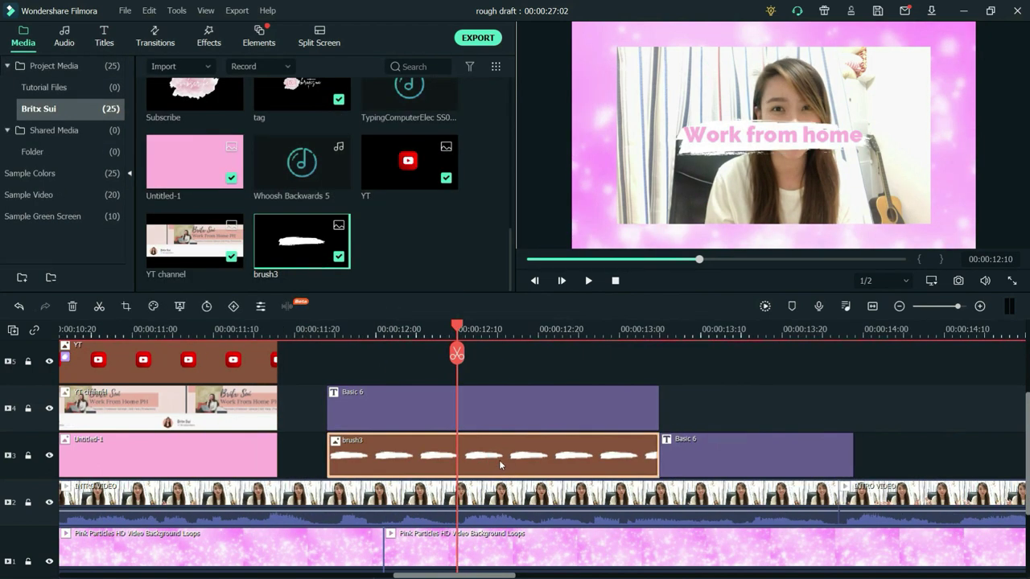
{"action": "double_click", "coordinate": [499, 459]}
{"action": "mouse_move", "coordinate": [662, 138]}
{"action": "left_mouse_down"}
{"action": "mouse_move", "coordinate": [617, 133]}
{"action": "mouse_move", "coordinate": [655, 133]}
{"action": "mouse_move", "coordinate": [650, 153]}
{"action": "left_mouse_up"}
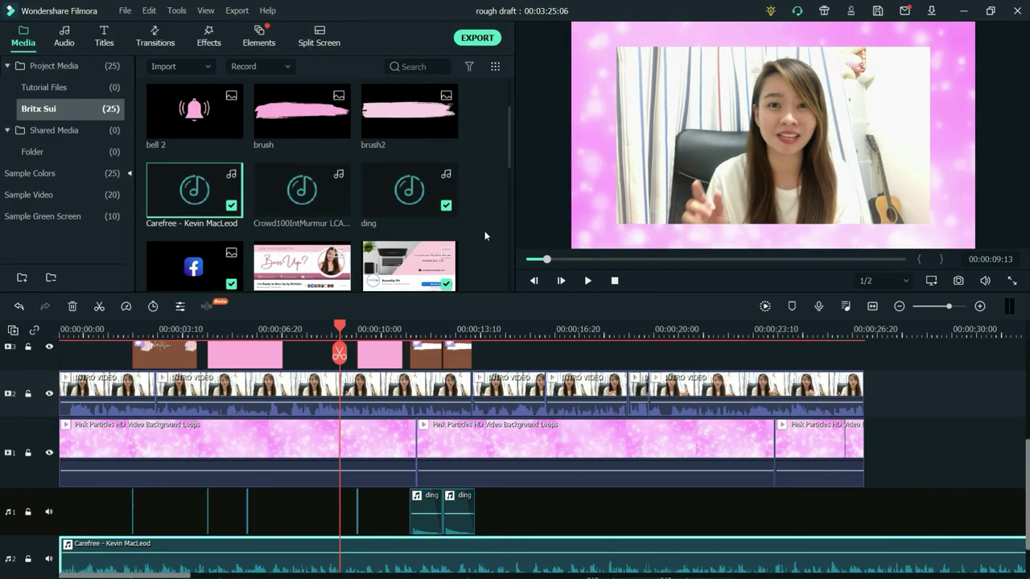
- Trim the end of the Carefree music clip on audio track 2 to match the end of the video
{"action": "left_click_drag", "start_coordinate": [577, 334], "coordinate": [484, 335]}
{"action": "left_click", "coordinate": [485, 496]}
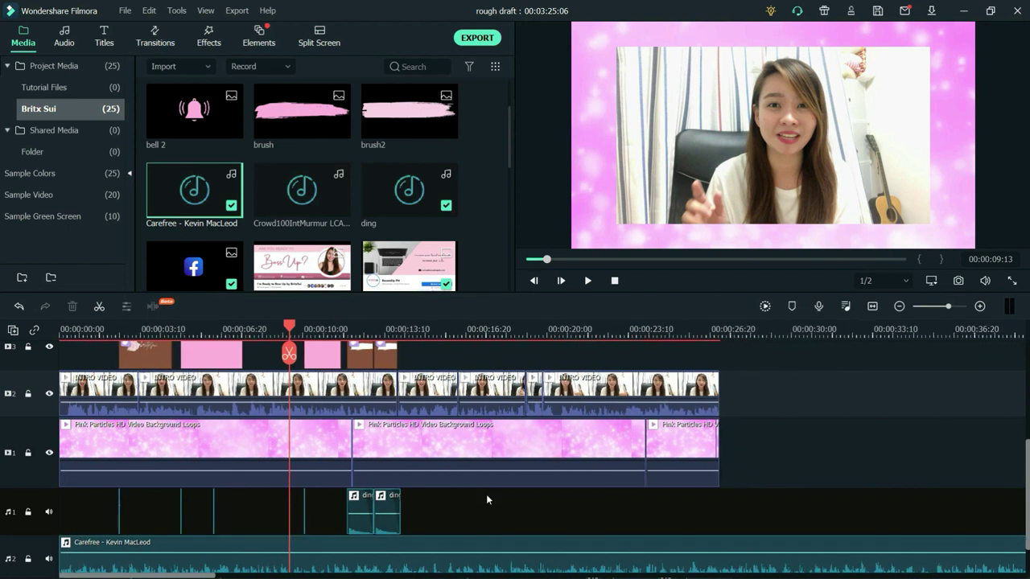
{"action": "left_click_drag", "start_coordinate": [291, 333], "coordinate": [226, 333]}
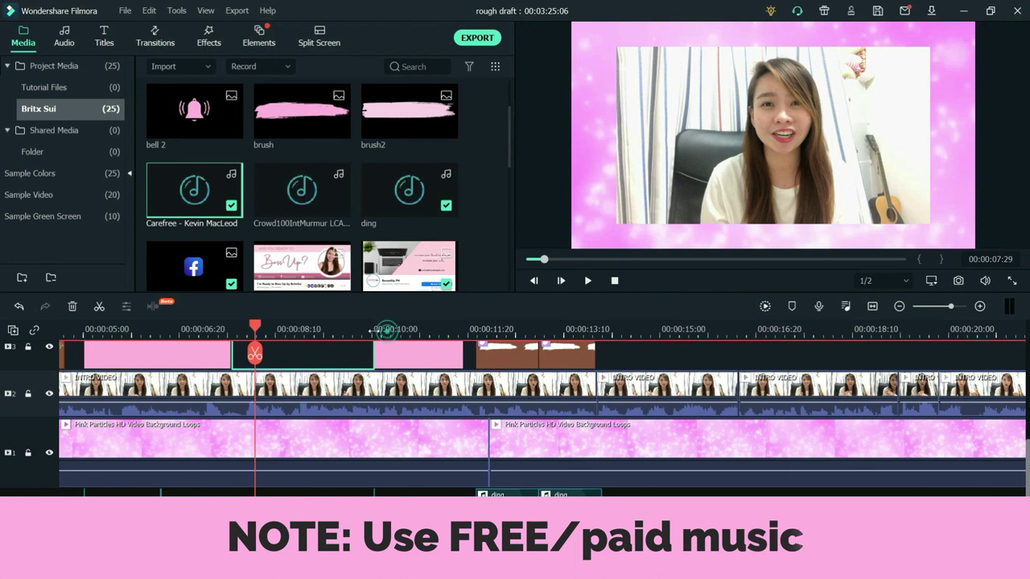
{"action": "left_click_drag", "start_coordinate": [386, 331], "coordinate": [325, 336]}
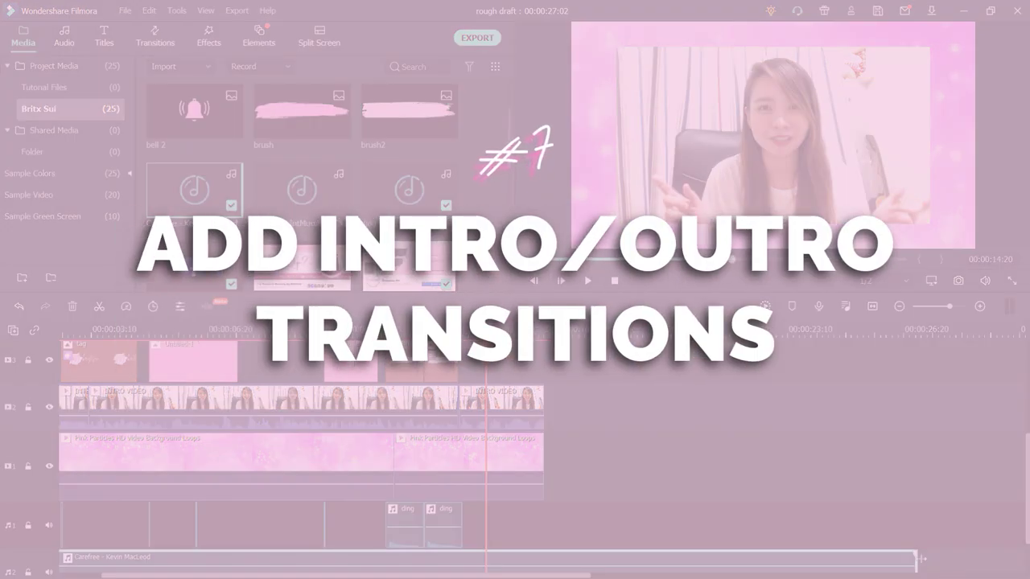
{"action": "left_click_drag", "start_coordinate": [921, 558], "coordinate": [545, 544]}
- Apply a Dissolve transition to the end of the last INTRO VIDEO clip and shorten it to the clip's closing moments
{"action": "left_click_drag", "start_coordinate": [539, 329], "coordinate": [649, 330]}
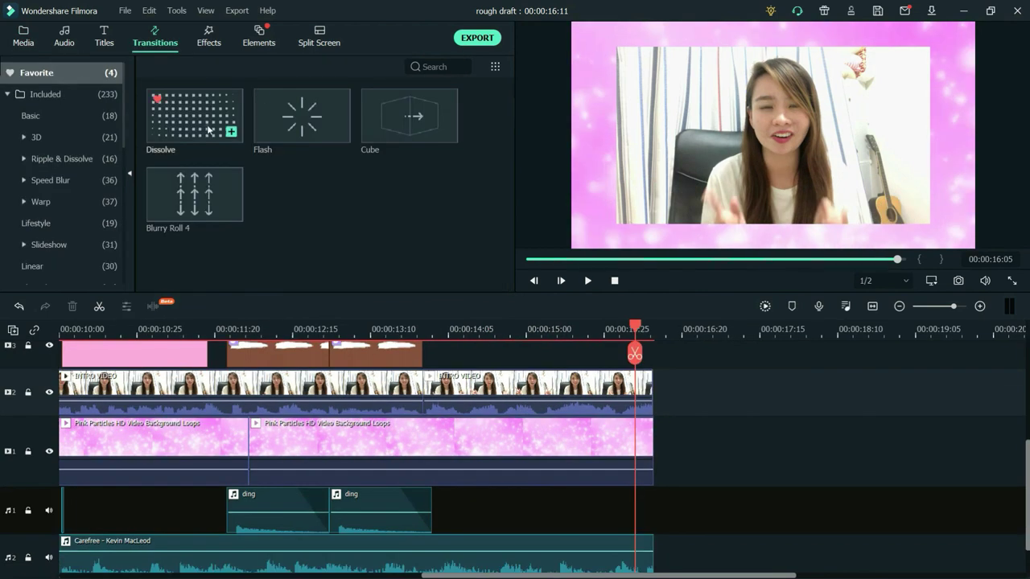
{"action": "left_click_drag", "start_coordinate": [194, 115], "coordinate": [560, 391]}
{"action": "left_click_drag", "start_coordinate": [465, 391], "coordinate": [610, 394]}
- Add a short fade-out at the end of the Carefree music clip, roughly matching the closing Dissolve
{"action": "scroll", "coordinate": [609, 354], "scroll_direction": "down", "scroll_amount": 1}
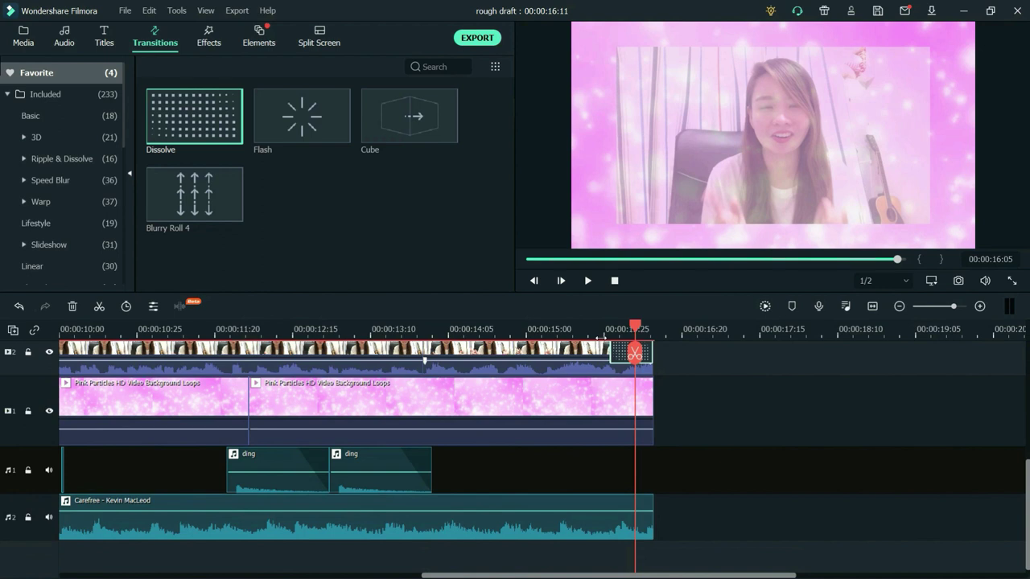
{"action": "left_click", "coordinate": [599, 338]}
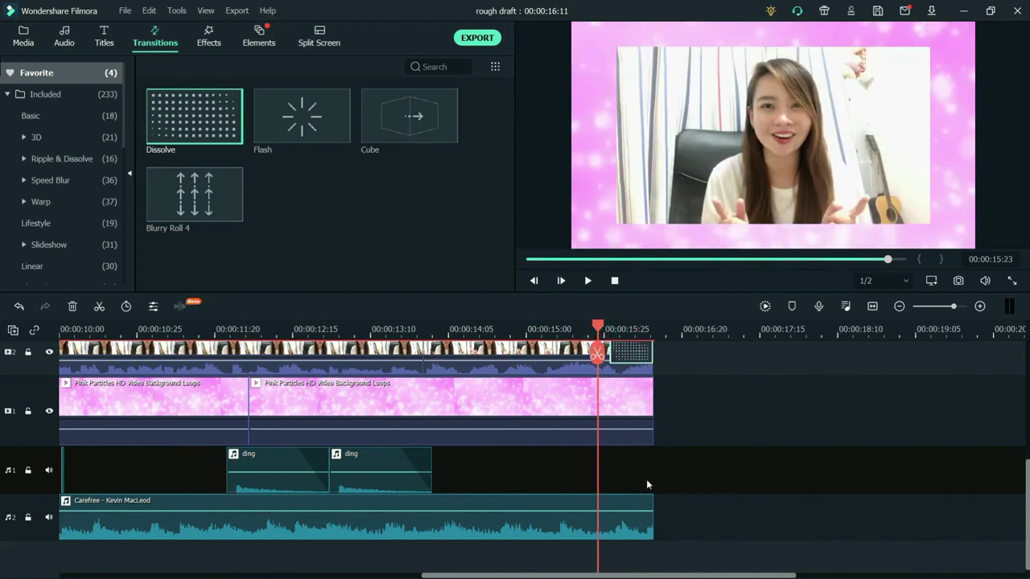
{"action": "left_click", "coordinate": [648, 502]}
{"action": "left_click_drag", "start_coordinate": [650, 500], "coordinate": [614, 497]}
- Import the endscreen image and place it directly after the last INTRO VIDEO clip on video track 2
{"action": "scroll", "coordinate": [633, 394], "scroll_direction": "up", "scroll_amount": 1}
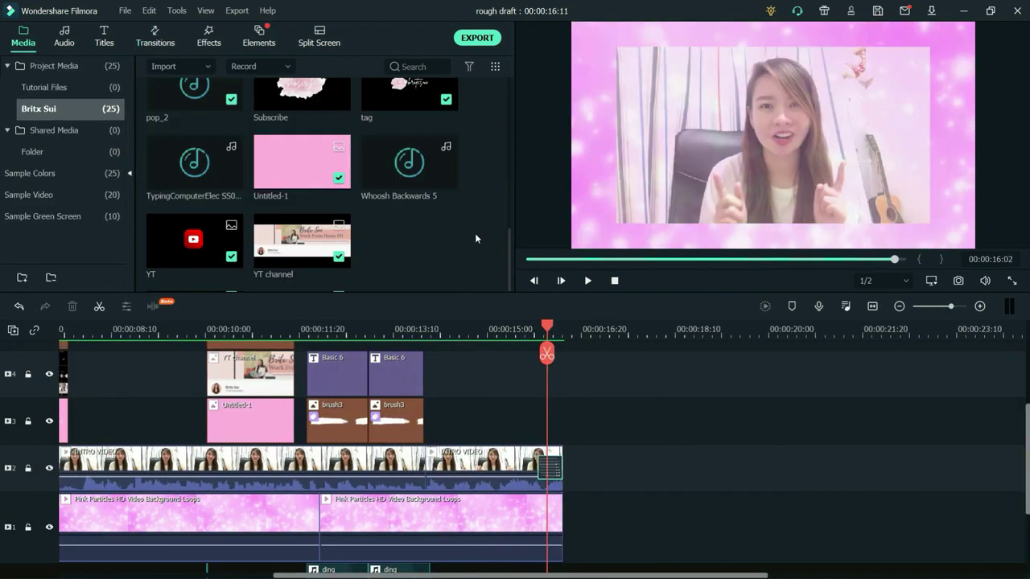
{"action": "scroll", "coordinate": [475, 238], "scroll_direction": "up", "scroll_amount": 3}
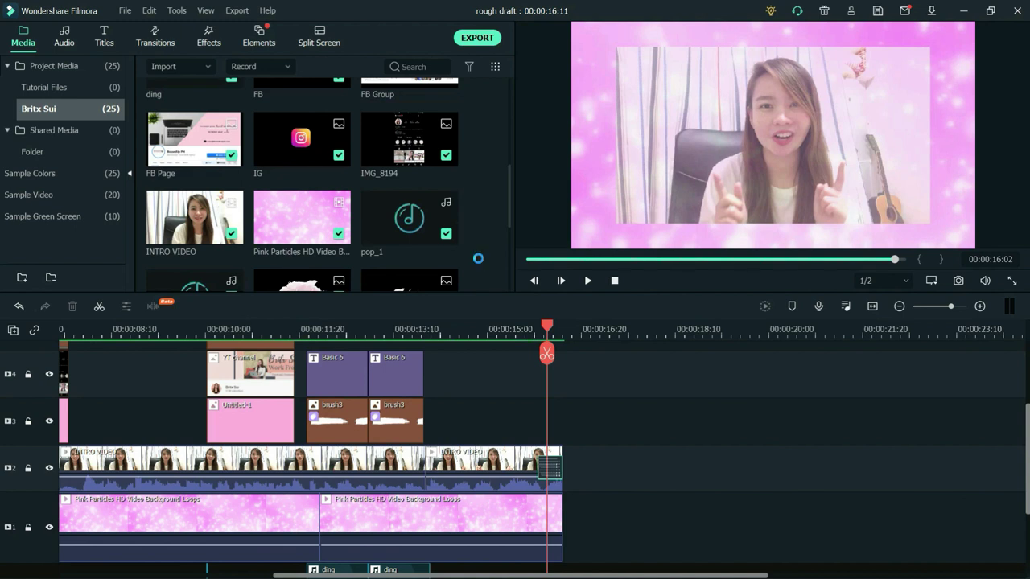
{"action": "double_click", "coordinate": [478, 256]}
{"action": "double_click", "coordinate": [431, 285]}
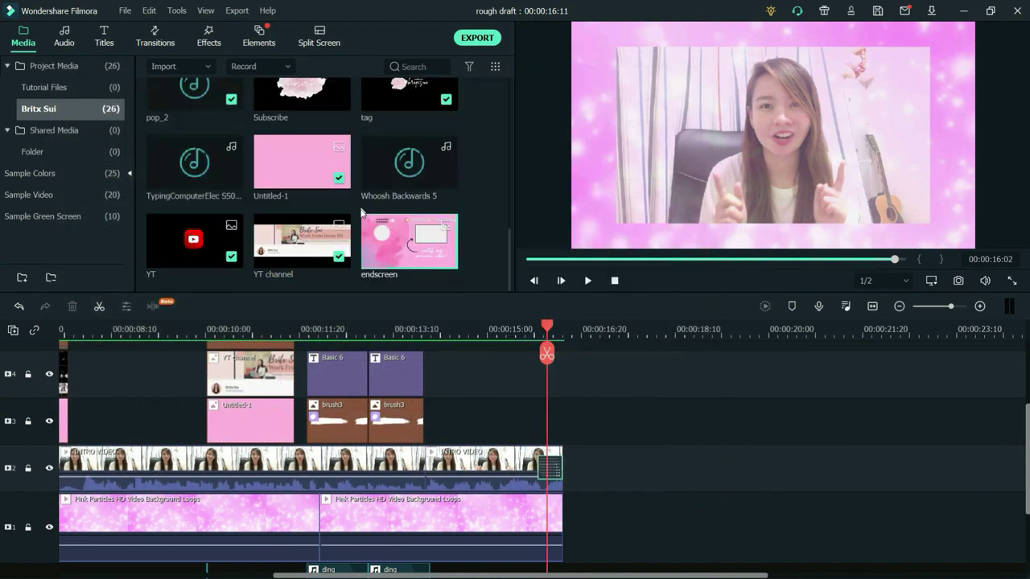
{"action": "left_click_drag", "start_coordinate": [410, 245], "coordinate": [567, 466]}
{"action": "left_click_drag", "start_coordinate": [841, 477], "coordinate": [839, 474]}
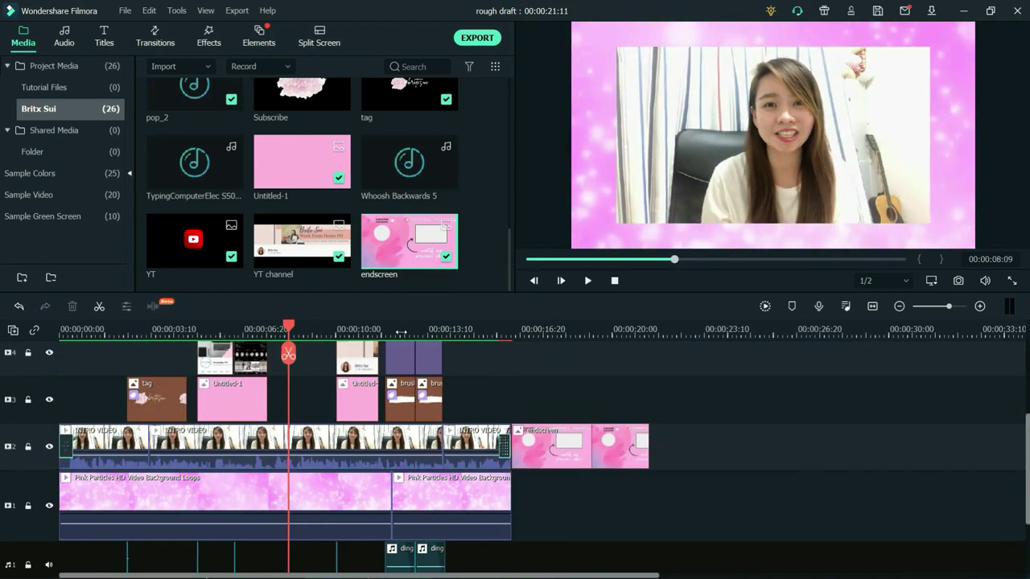
- Examine the YT channel section of the timeline and the unused graphics in the project media
{"action": "left_click", "coordinate": [401, 334]}
{"action": "left_click_drag", "start_coordinate": [402, 331], "coordinate": [356, 331]}
{"action": "scroll", "coordinate": [417, 198], "scroll_direction": "up", "scroll_amount": 5}
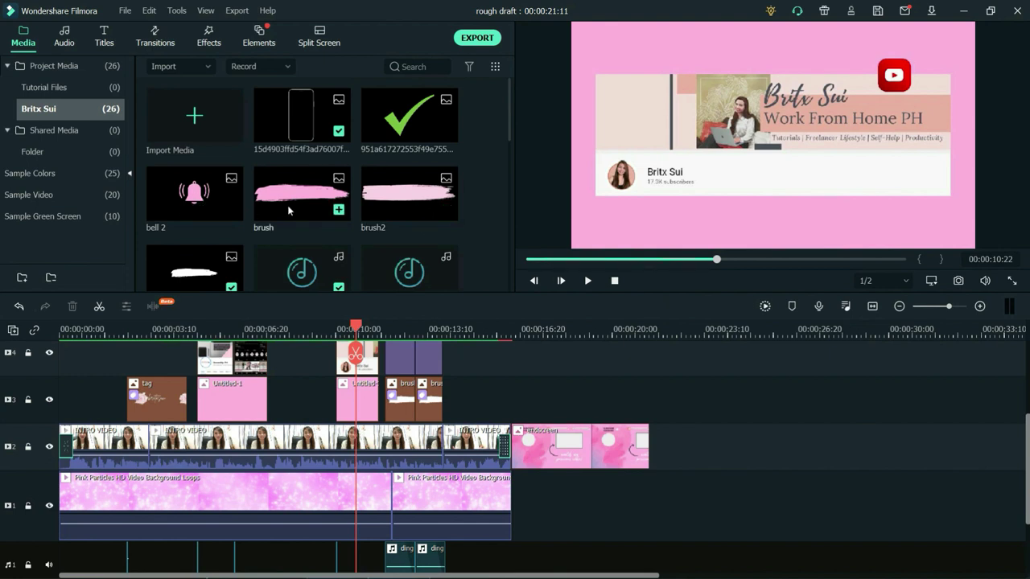
{"action": "double_click", "coordinate": [414, 121]}
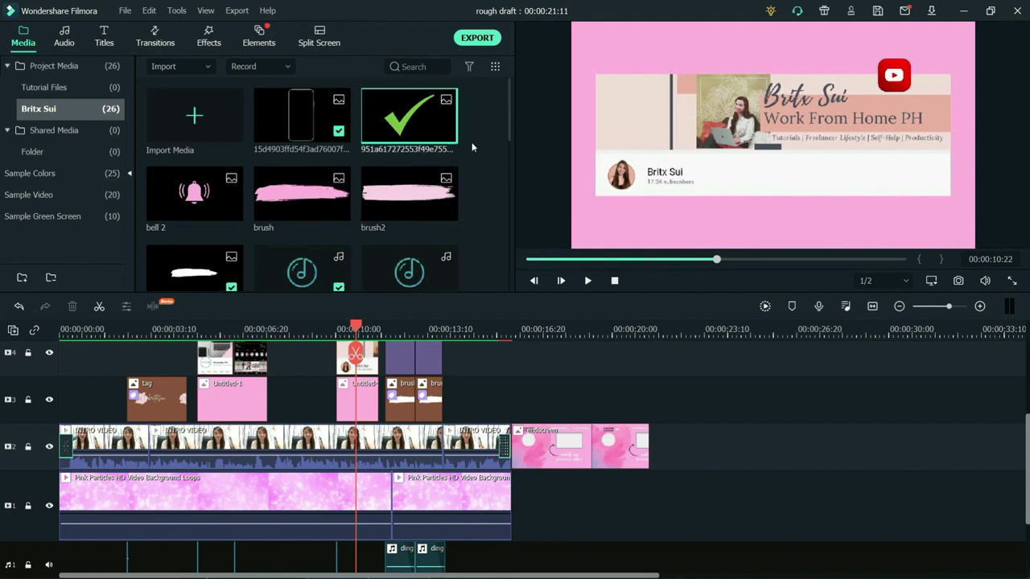
{"action": "left_click", "coordinate": [475, 147]}
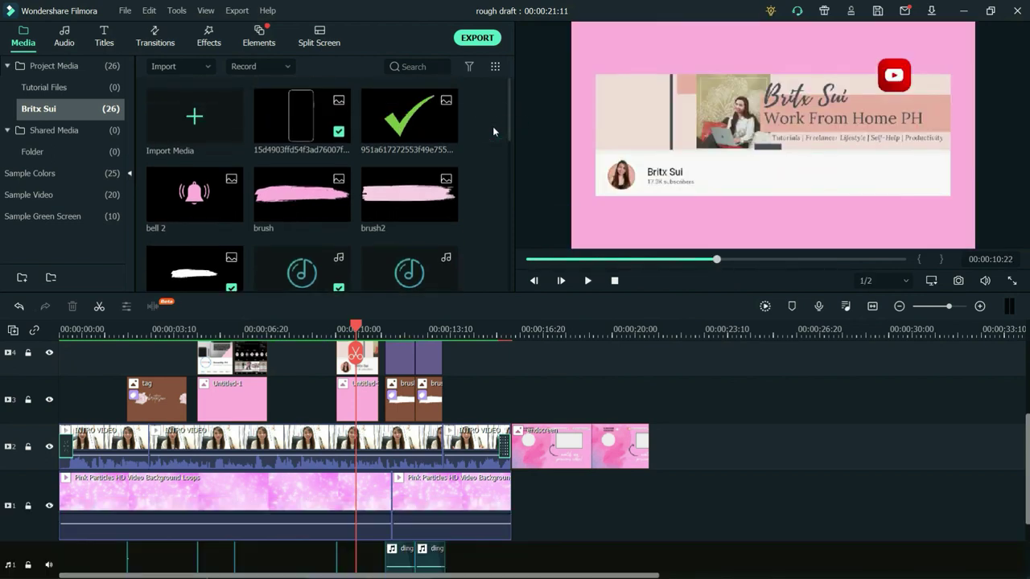
{"action": "mouse_move", "coordinate": [509, 103]}
{"action": "left_mouse_down"}
{"action": "mouse_move", "coordinate": [510, 197]}
{"action": "mouse_move", "coordinate": [504, 107]}
{"action": "left_mouse_up"}
{"action": "left_click", "coordinate": [408, 195]}
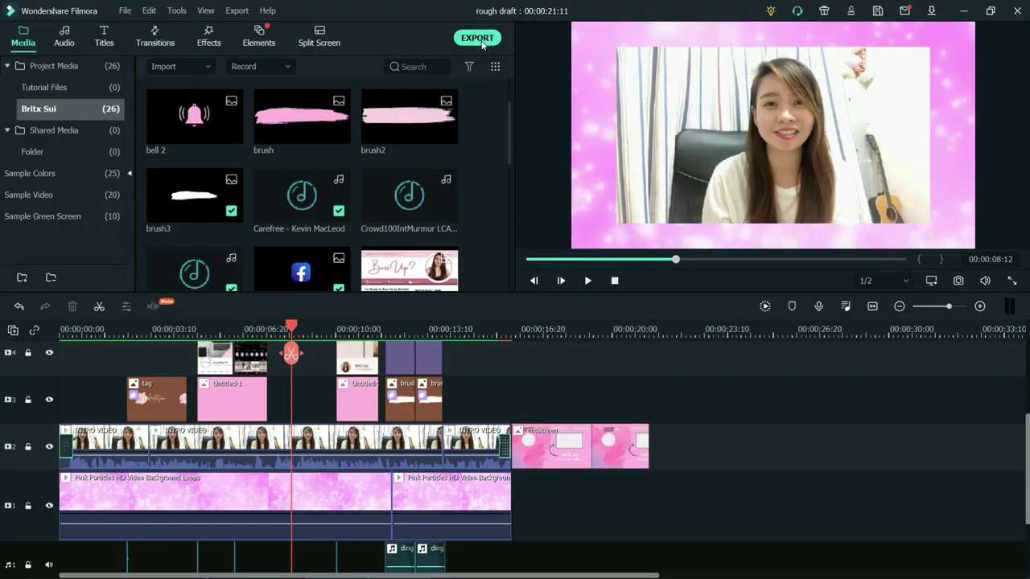
- Start a local MP4 export to the Desktop/Tutorial folder and choose H.264 as the video encoder in its settings
{"action": "left_click", "coordinate": [478, 39]}
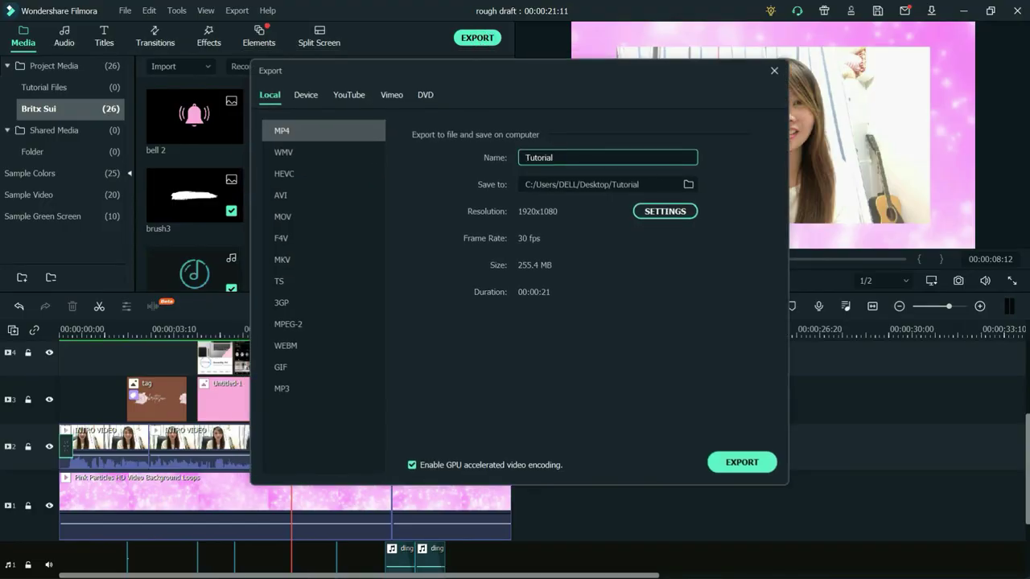
{"action": "left_click", "coordinate": [687, 187]}
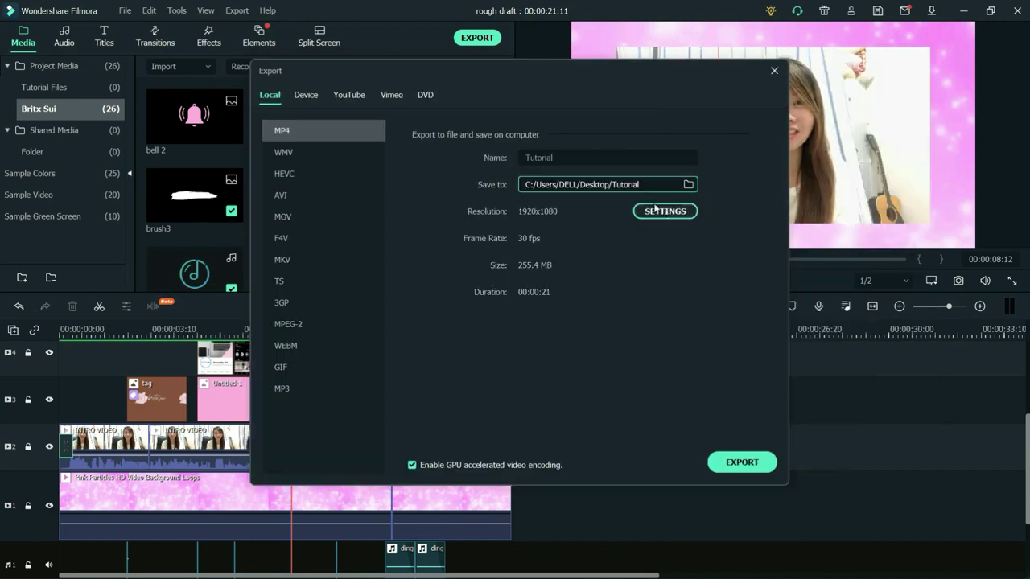
{"action": "left_click", "coordinate": [655, 210]}
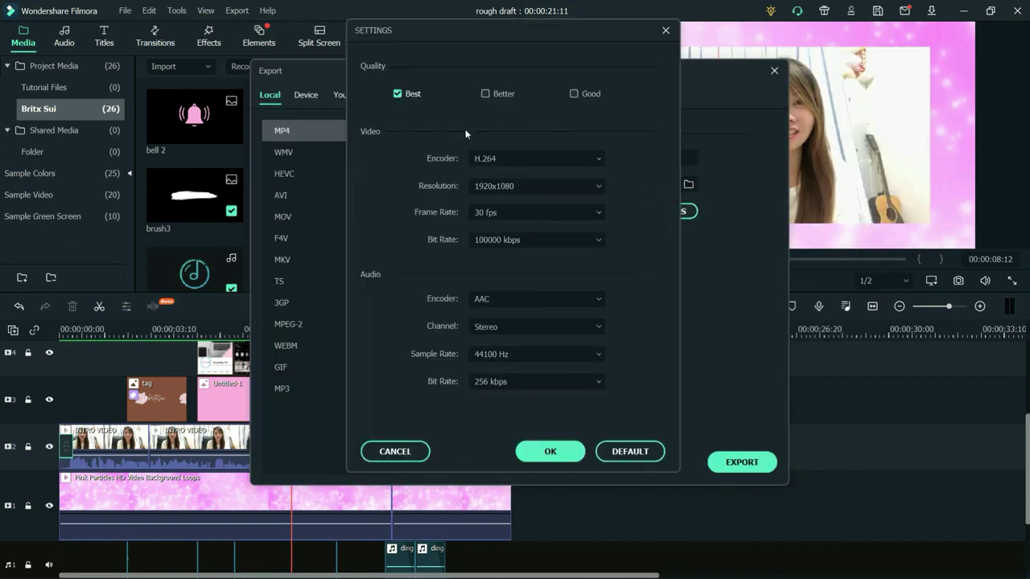
{"action": "left_click", "coordinate": [511, 160]}
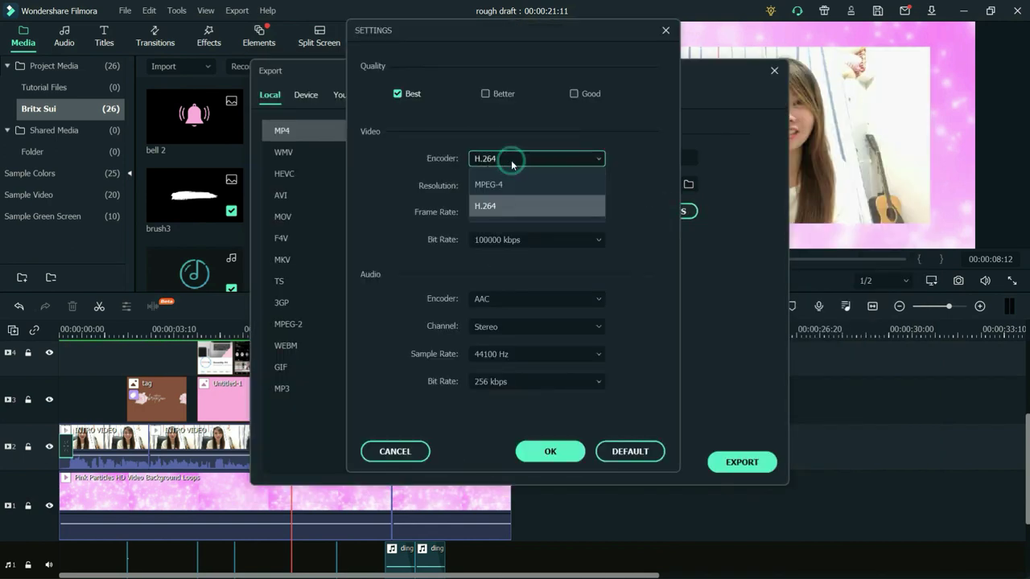
{"action": "left_click", "coordinate": [501, 205]}
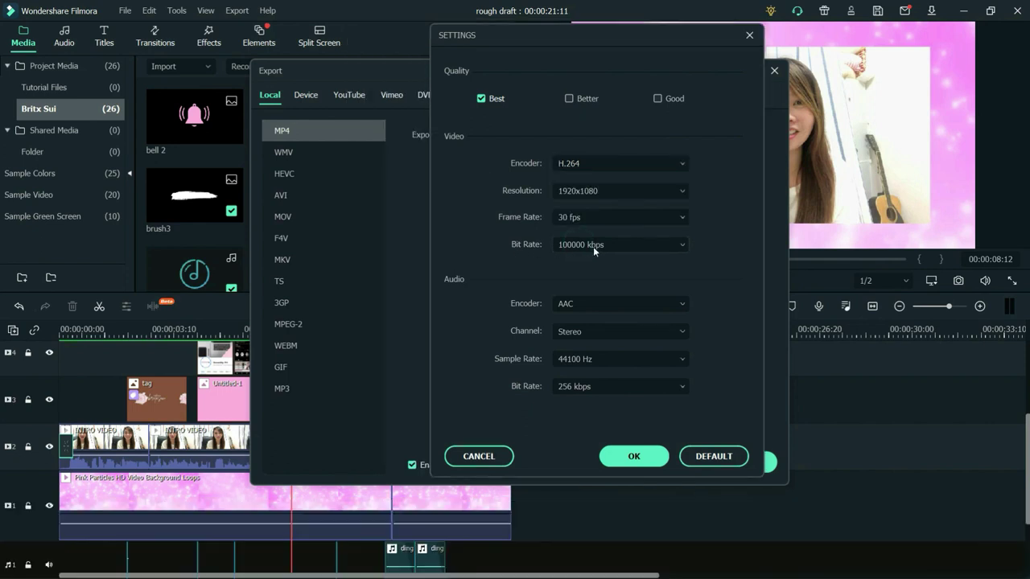
- Set the export's video bit rate to 100000 kbps and apply the export settings
{"action": "left_click", "coordinate": [595, 246]}
{"action": "scroll", "coordinate": [614, 366], "scroll_direction": "down", "scroll_amount": 1}
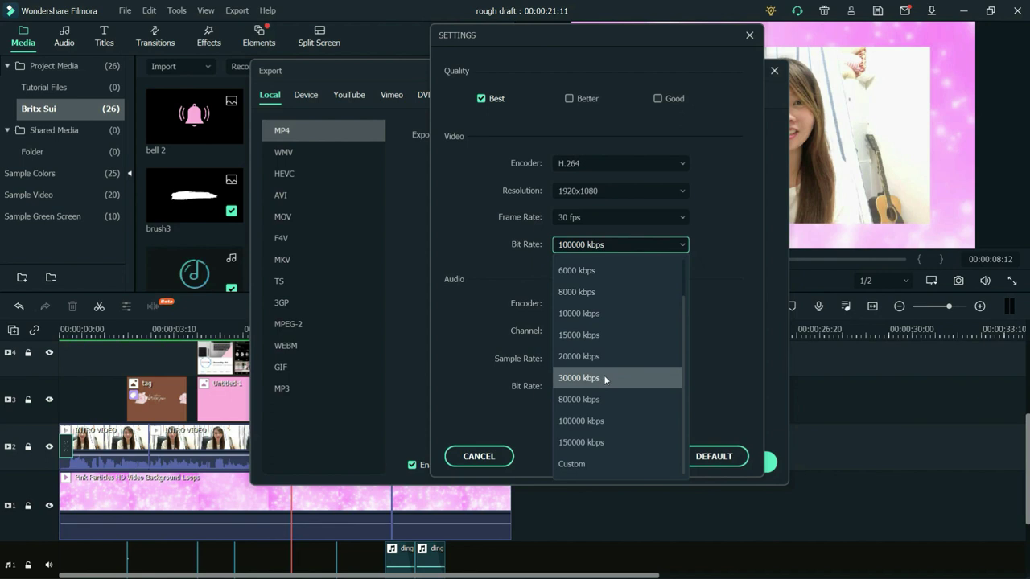
{"action": "left_click", "coordinate": [606, 420]}
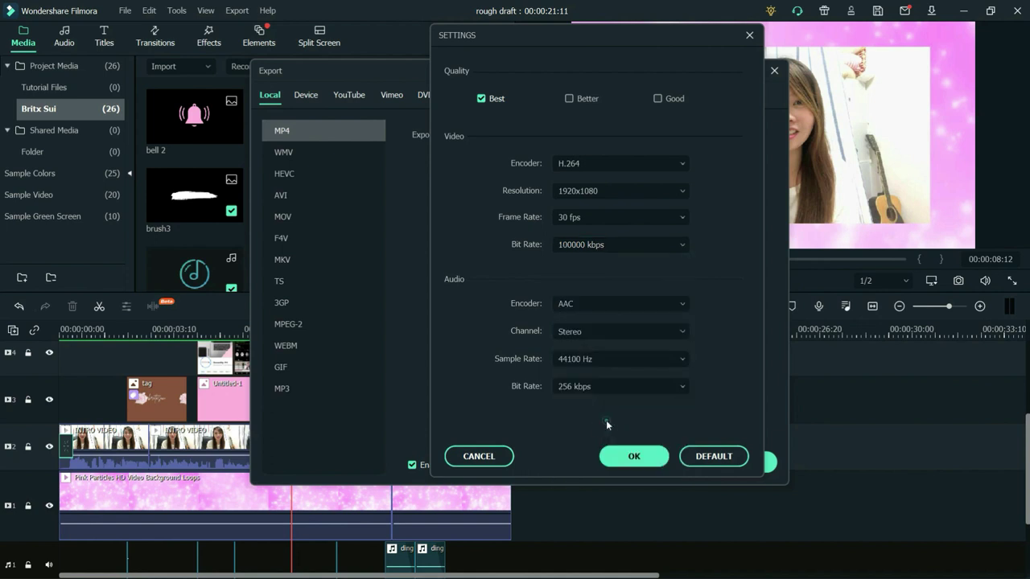
{"action": "left_click", "coordinate": [643, 463]}
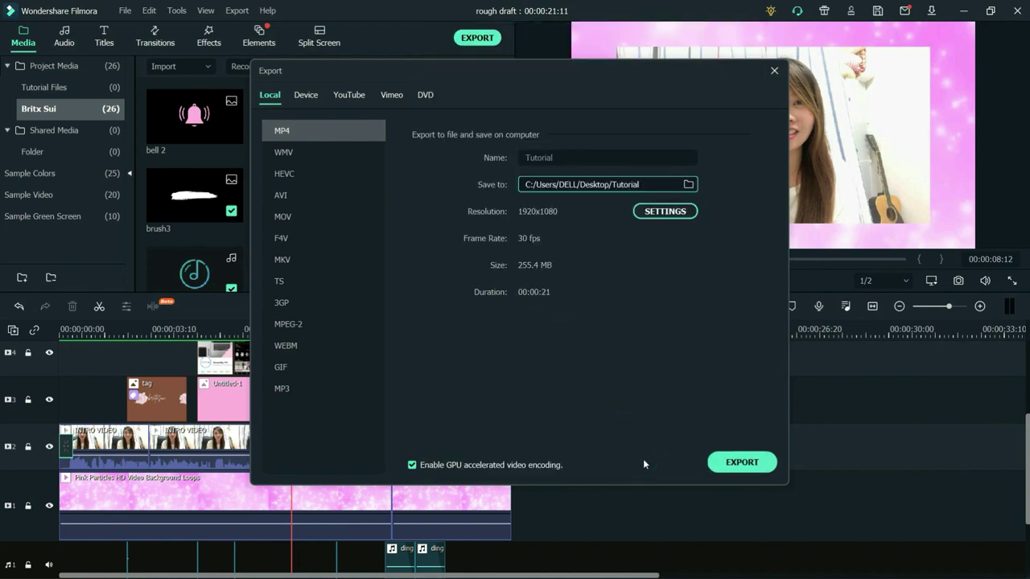
- Export the video, switch to File Explorer and select the exported Tutorial file in the Desktop/Tutorial folder
{"action": "left_click", "coordinate": [740, 462]}
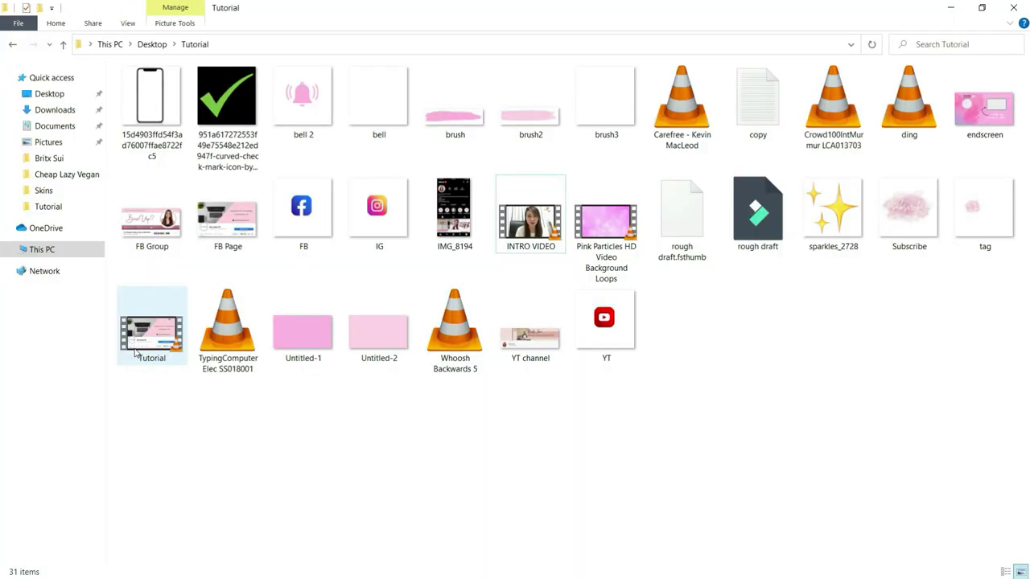
{"action": "left_click", "coordinate": [136, 351]}
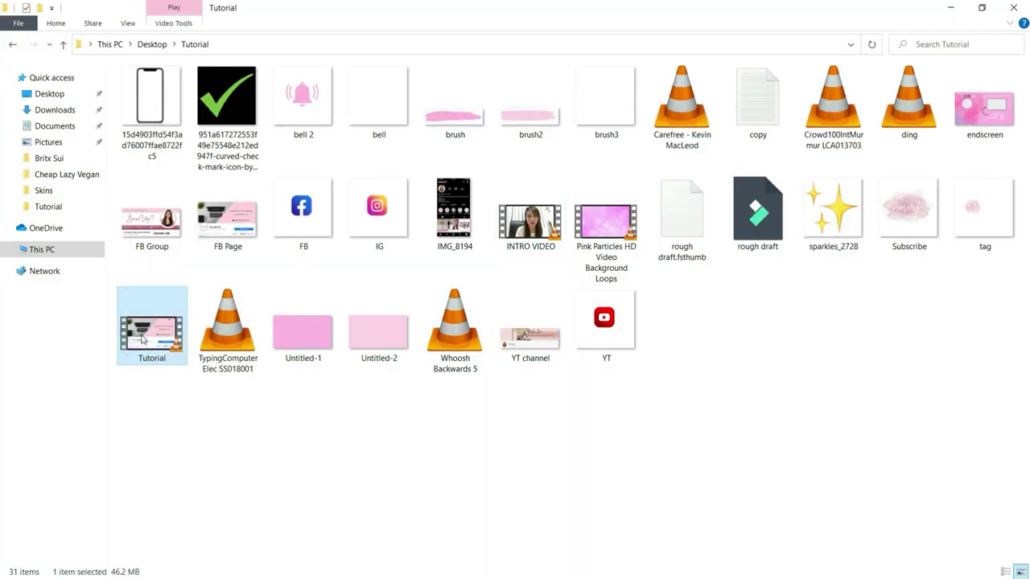
- Play the exported Tutorial video in VLC media player, review its early, middle and late sections, and close the player
{"action": "double_click", "coordinate": [142, 341]}
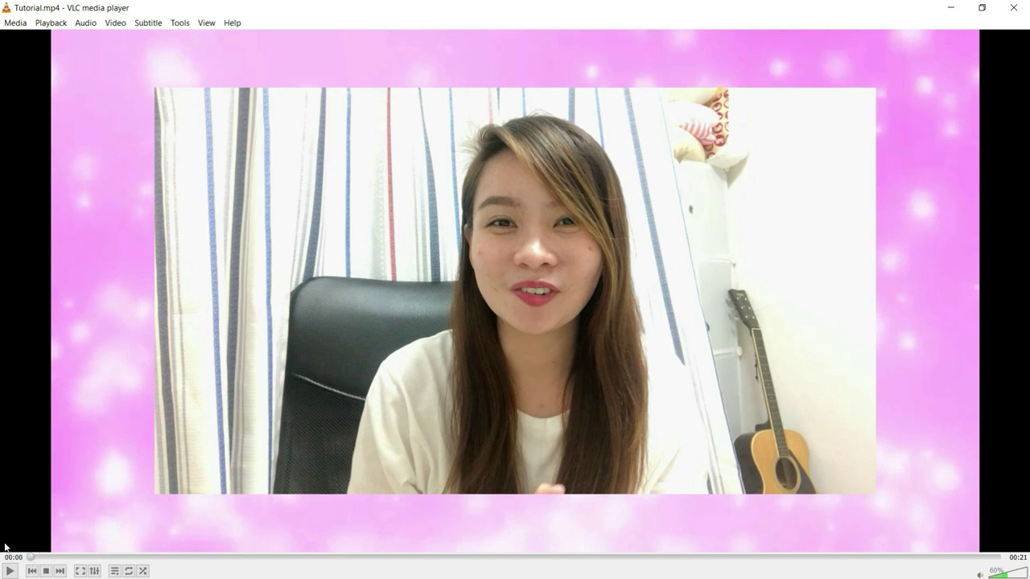
{"action": "left_click", "coordinate": [10, 571]}
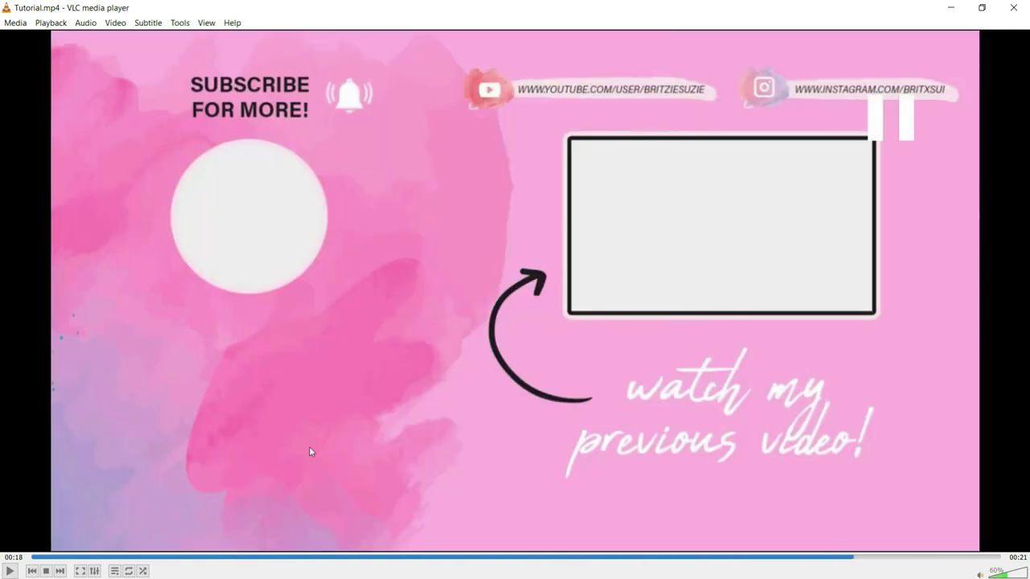
{"action": "left_click", "coordinate": [293, 556]}
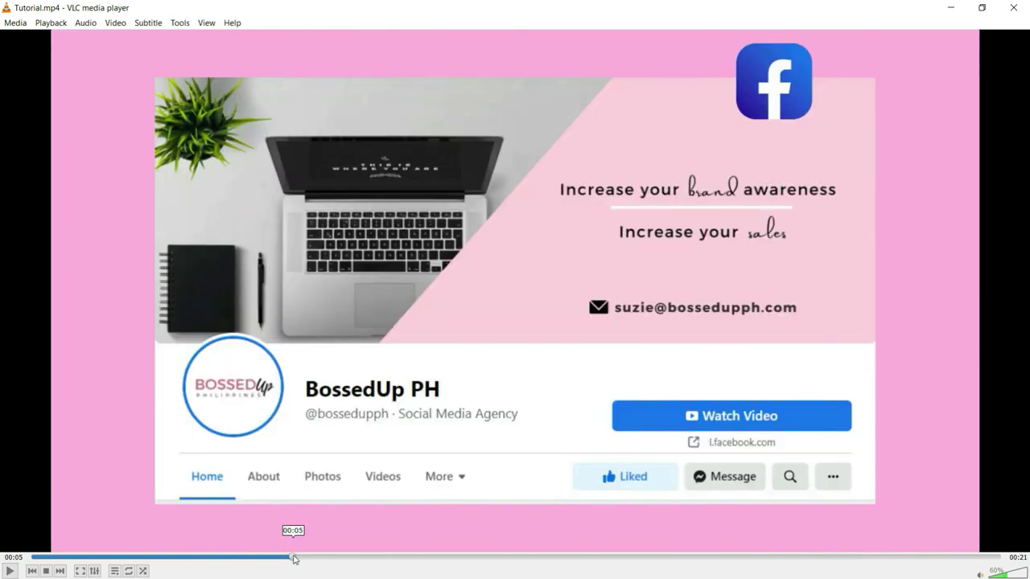
{"action": "left_click", "coordinate": [119, 557]}
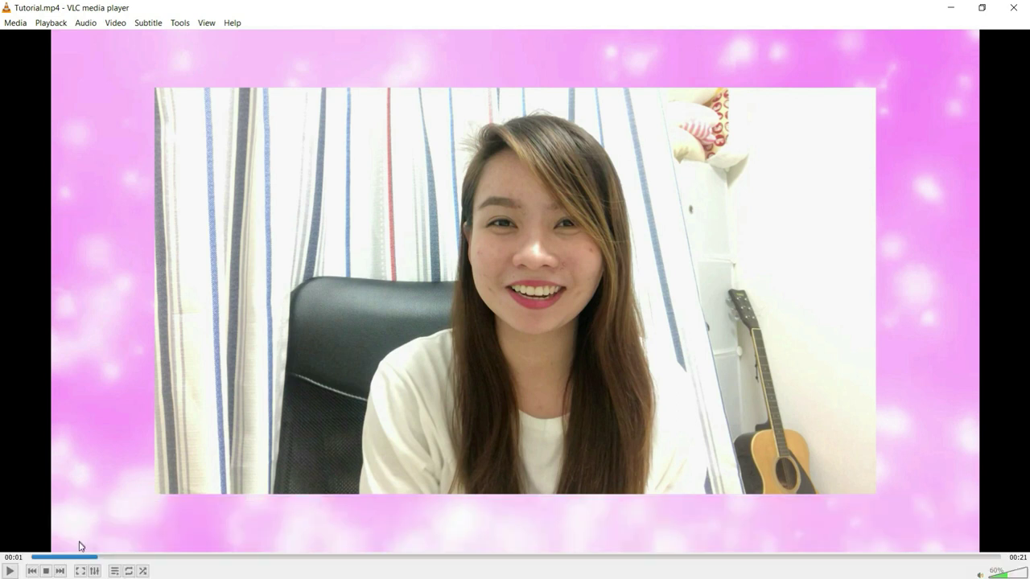
{"action": "left_click_drag", "start_coordinate": [78, 556], "coordinate": [742, 559]}
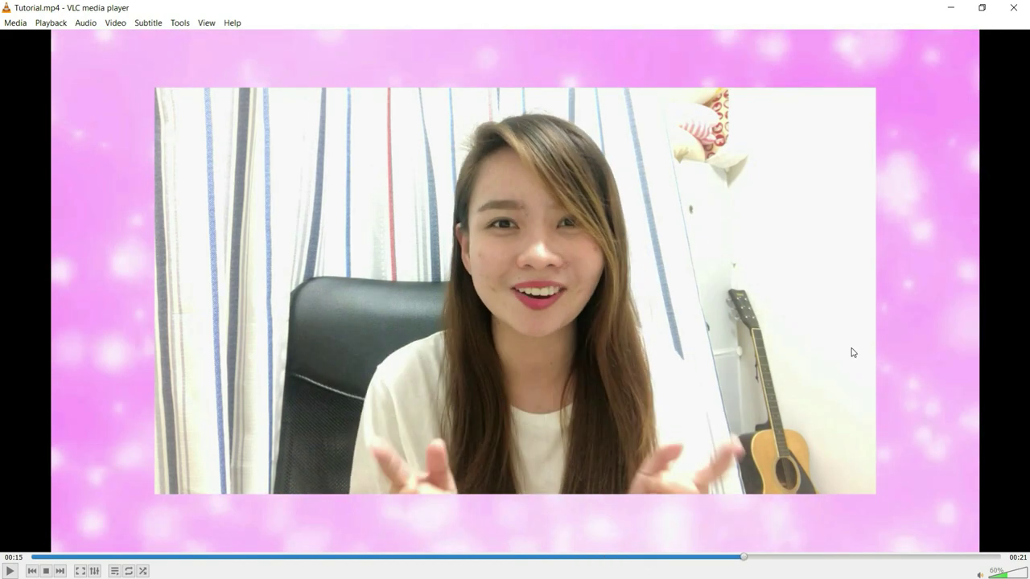
{"action": "left_click", "coordinate": [1015, 8]}
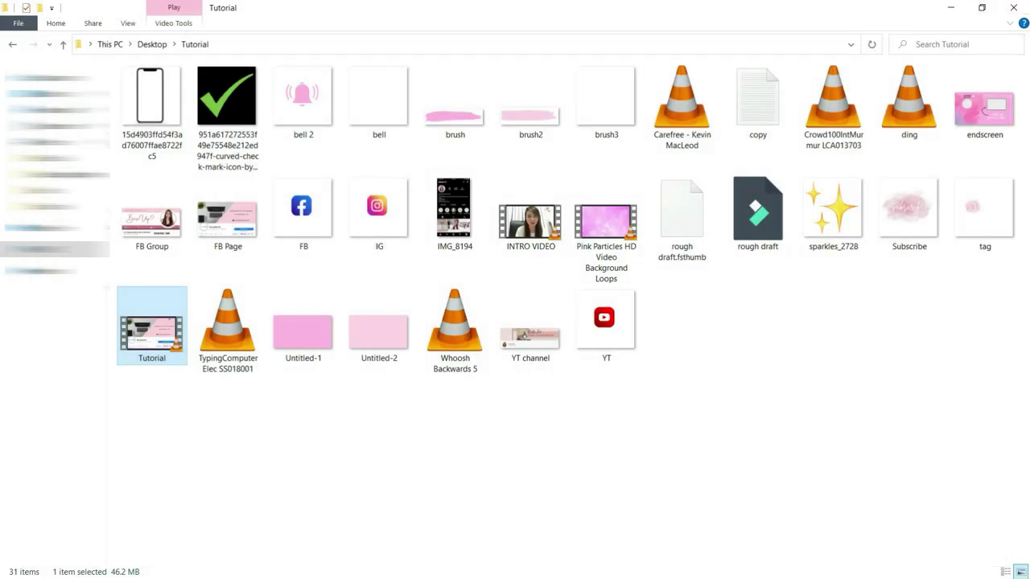